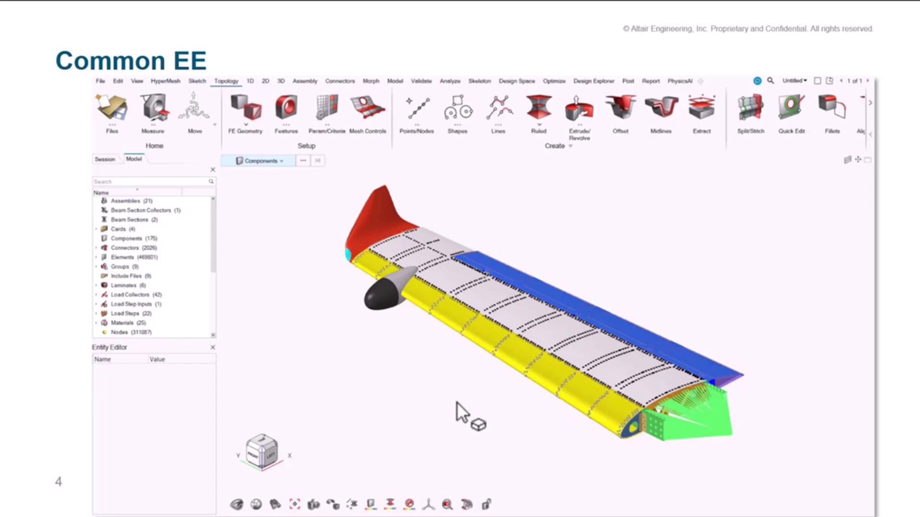
- Inspect the radome and winglet by component, part, subsystem, material and property
left_click(384, 297)
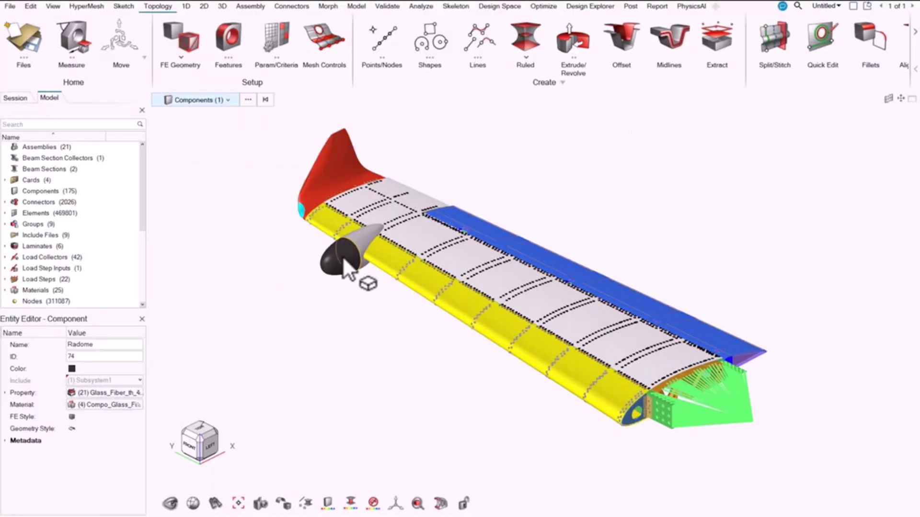
left_click(370, 329)
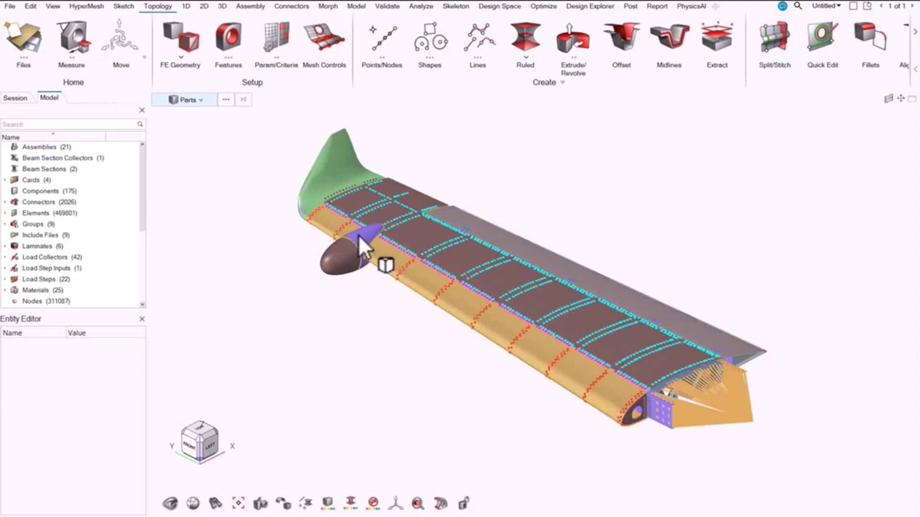
left_click(360, 235)
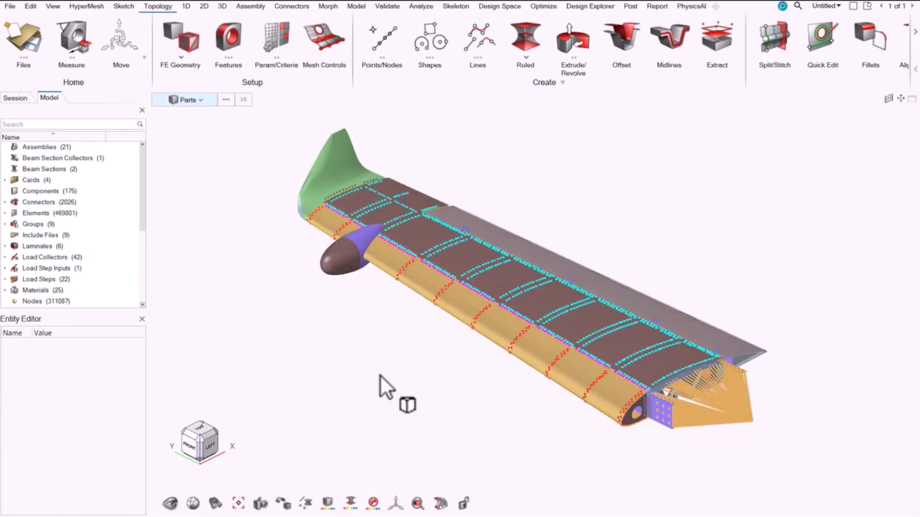
key("Down")
left_click(354, 175)
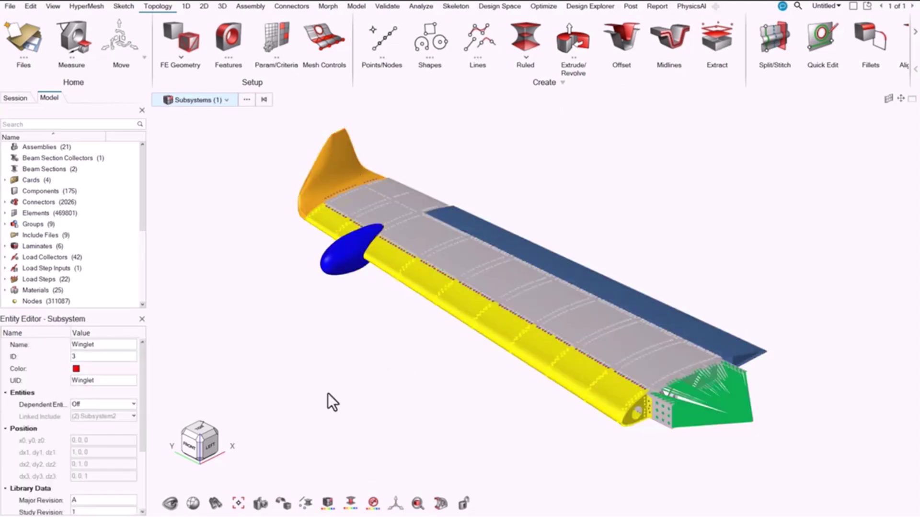
key("Down")
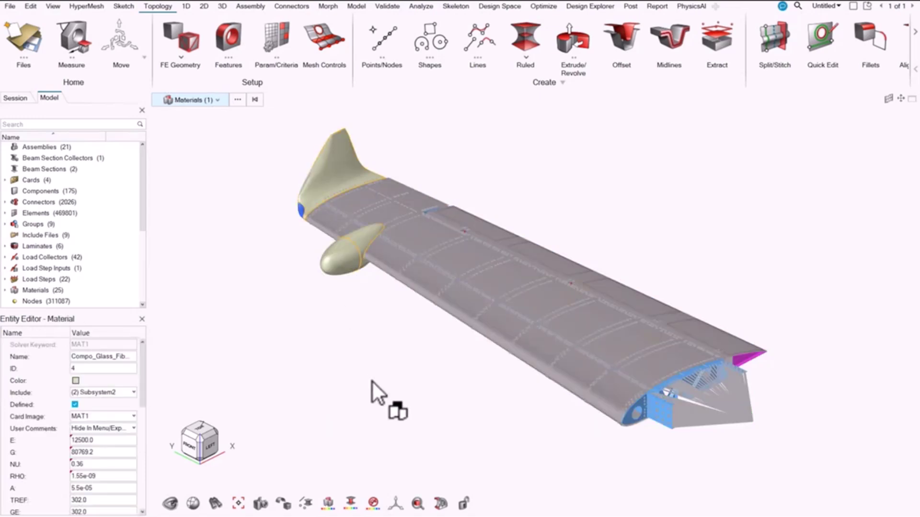
key("Down")
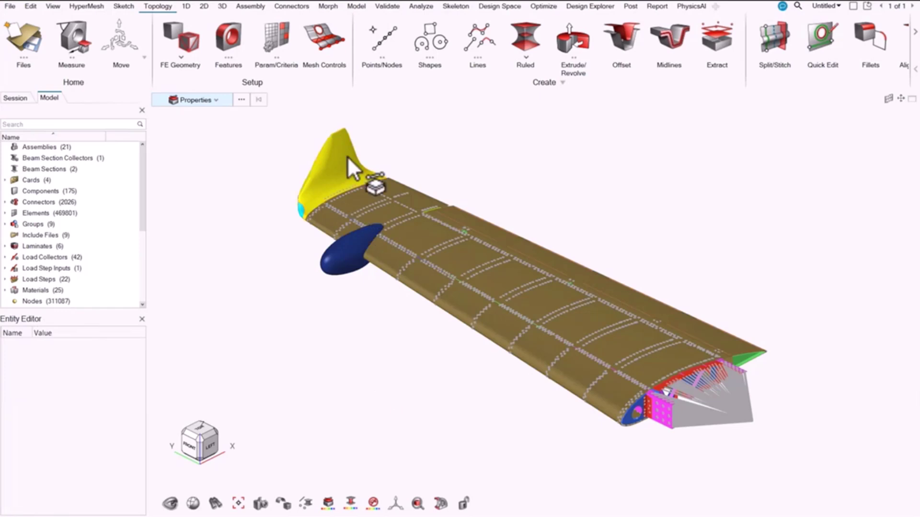
left_click(347, 157)
- Set the winglet's Glass_Fiber_th_6.00 property thickness T to 5.5
double_click(119, 451)
type("5.5")
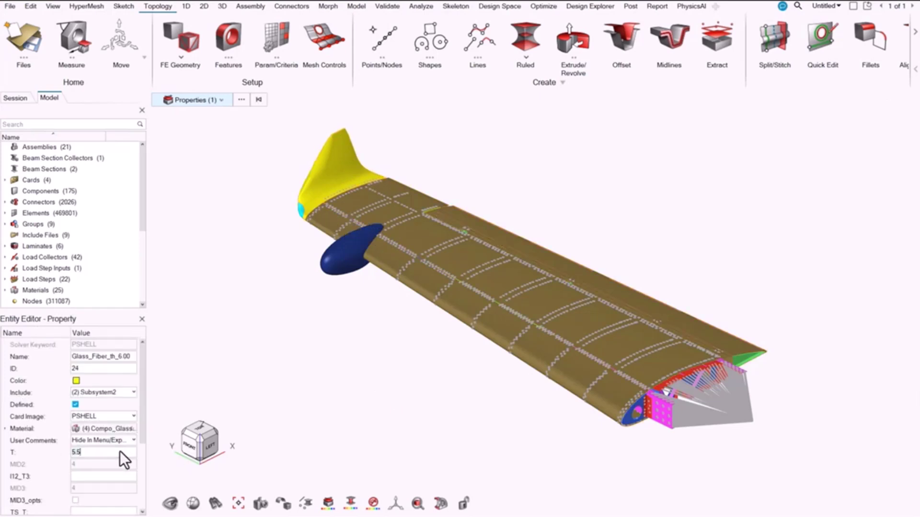
key("Return")
- Set the Compo_Glass_Fibers material's NU to 0.35 and show the Materials list
left_click(4, 429)
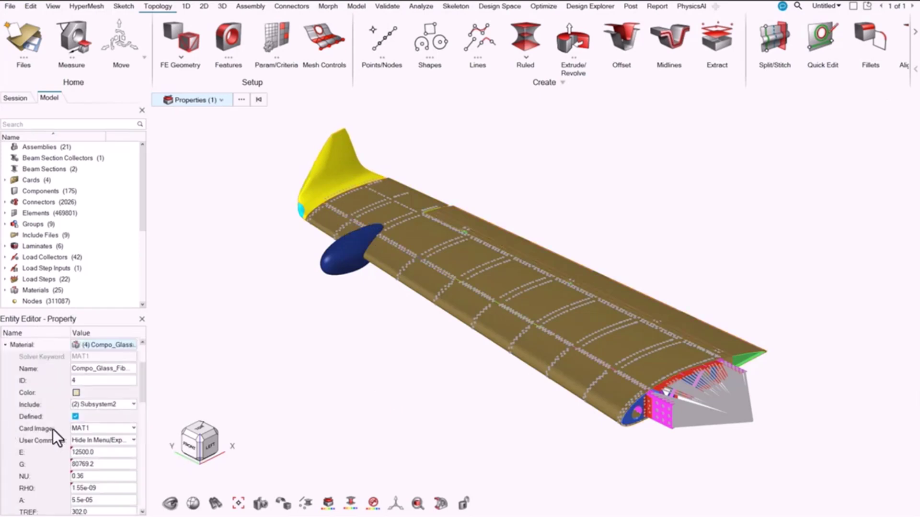
scroll(86, 430, "down", 2)
left_click(102, 430)
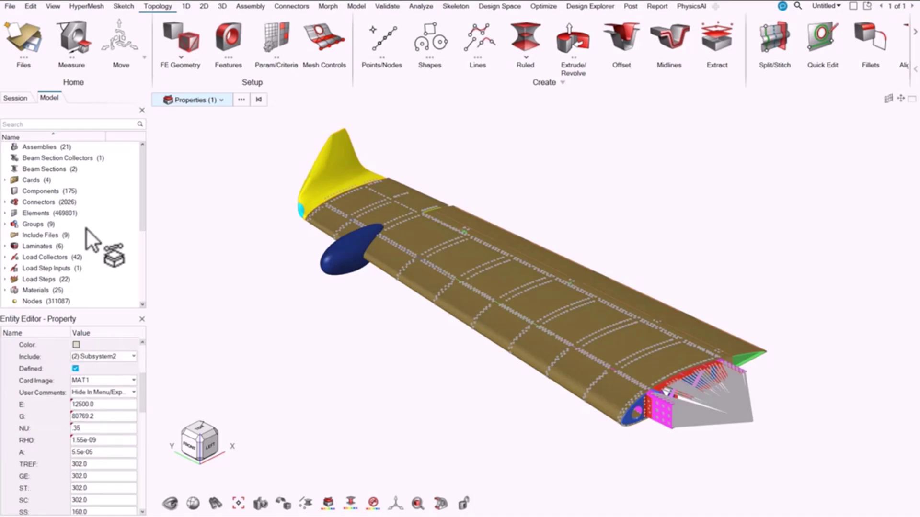
scroll(72, 216, "down", 3)
double_click(62, 202)
- Review Titanium, Compo_Glass_Fibers, Steel, Compo_Carbon_UD and Compo_Kevlar_Fabric, docking the Entity Editor on the right
left_click(56, 159)
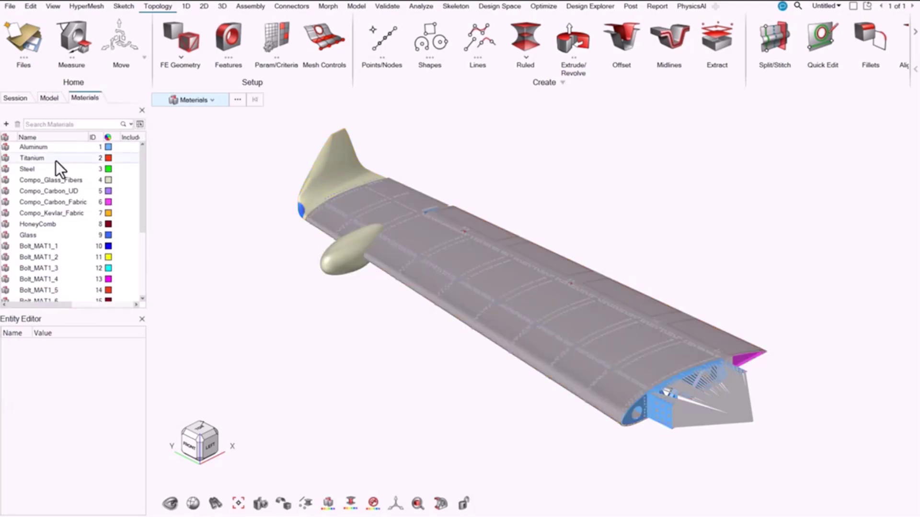
left_click(53, 177)
left_click(52, 170)
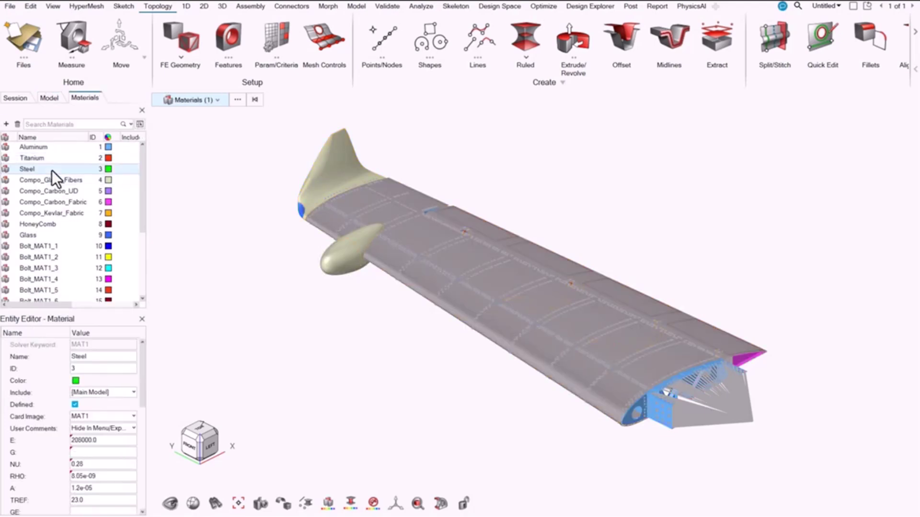
left_click_drag(86, 320, 263, 232)
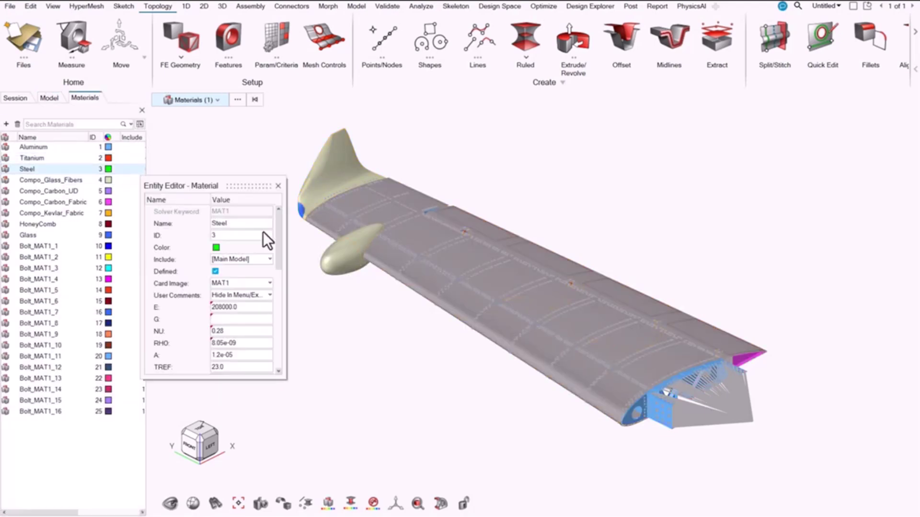
left_click(54, 192)
left_click(53, 211)
left_click(53, 190)
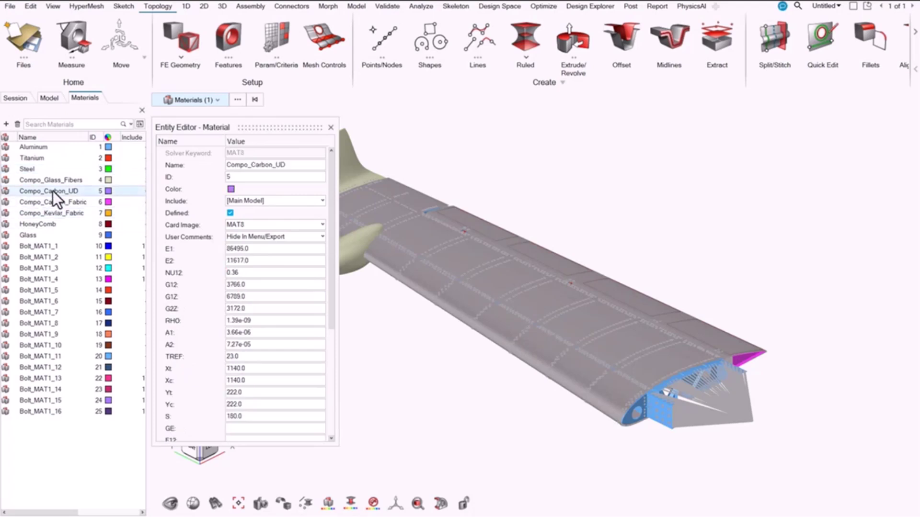
left_click_drag(263, 121, 916, 148)
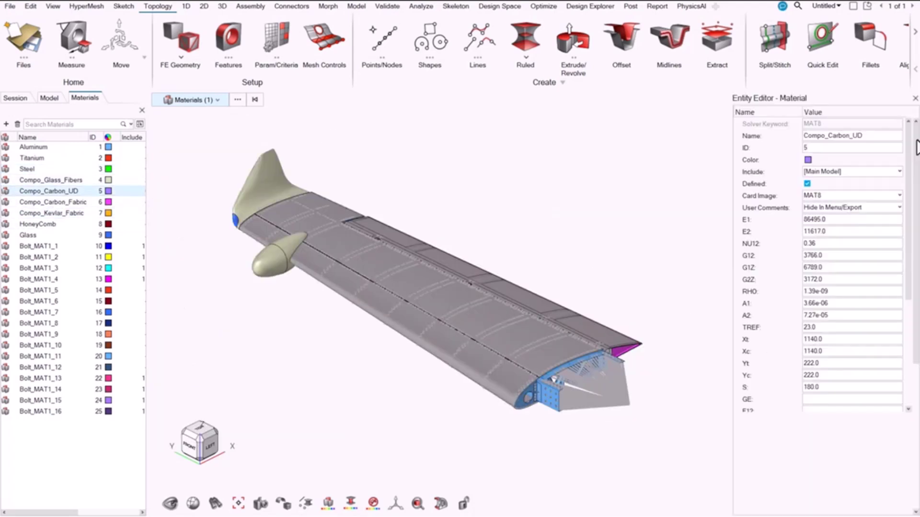
- Review HoneyComb, Compo_Carbon_Fabric and Compo_Glass_Fibers, then close the Materials list
left_click(42, 223)
left_click(51, 201)
left_click(51, 184)
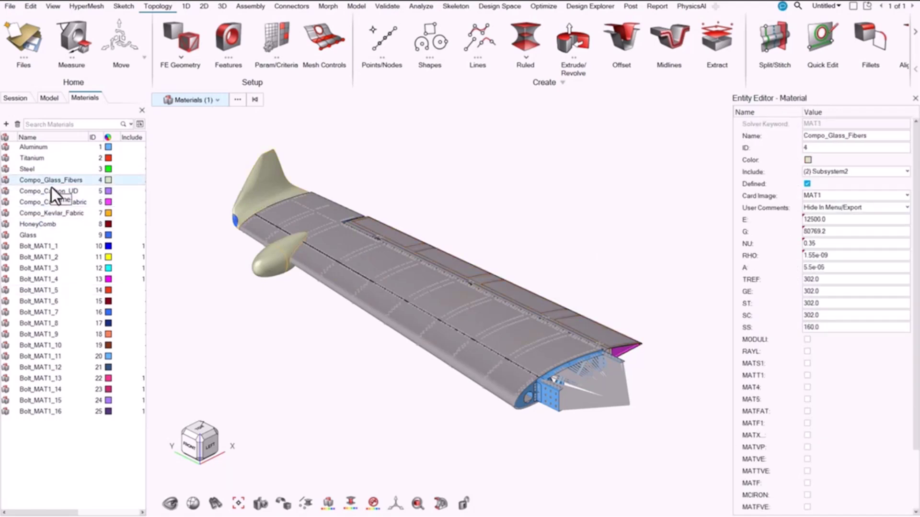
left_click(142, 110)
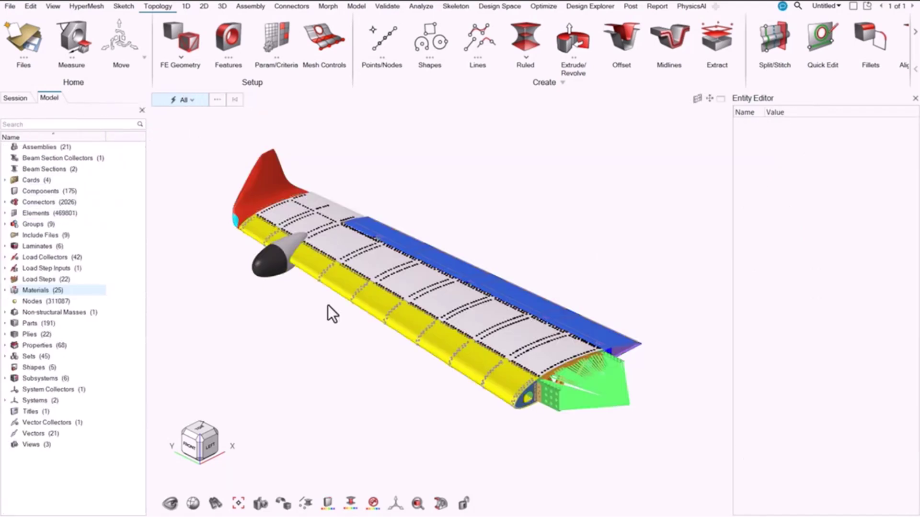
- Check a wing material, then pick the radome to load part Radome.1 (ID 490)
left_click(624, 350)
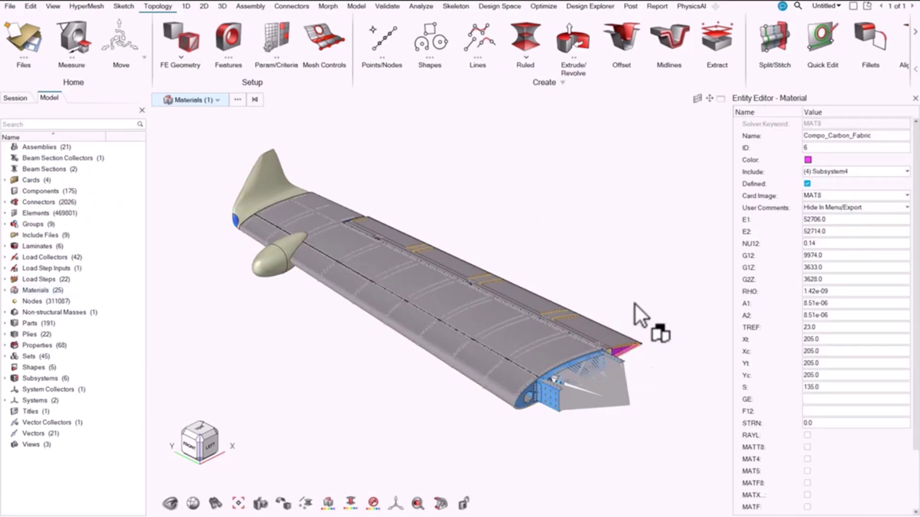
left_click(631, 262)
left_click(266, 264)
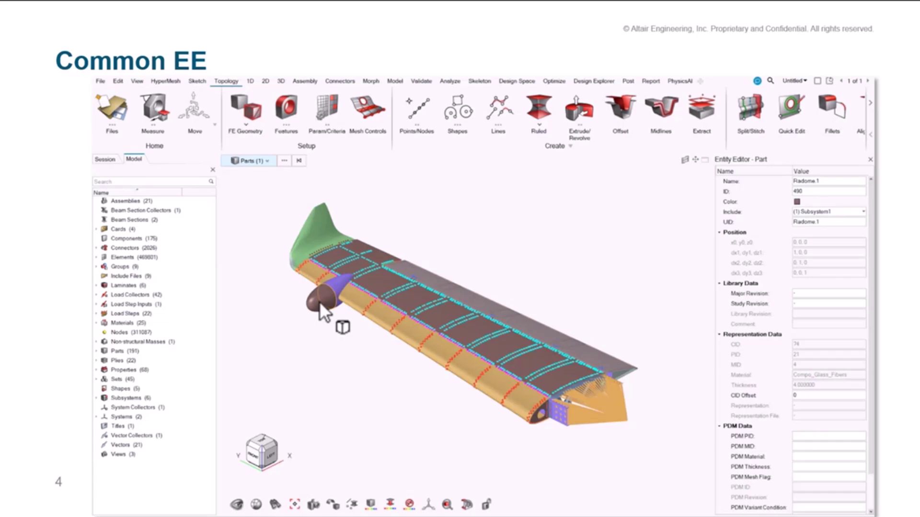
- Back in the wing model, show the radome's Glass_Fiber_th_4.00 property (ID 21, T 4.0)
key("Escape")
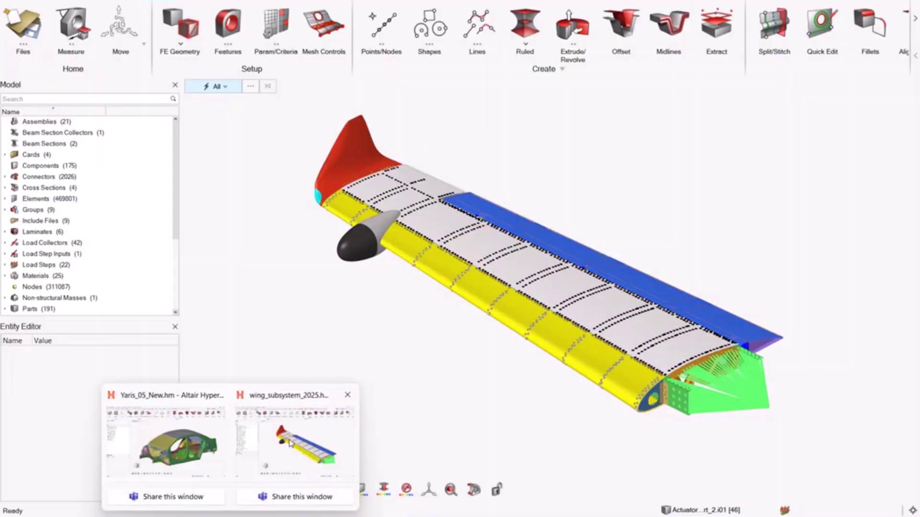
left_click(290, 444)
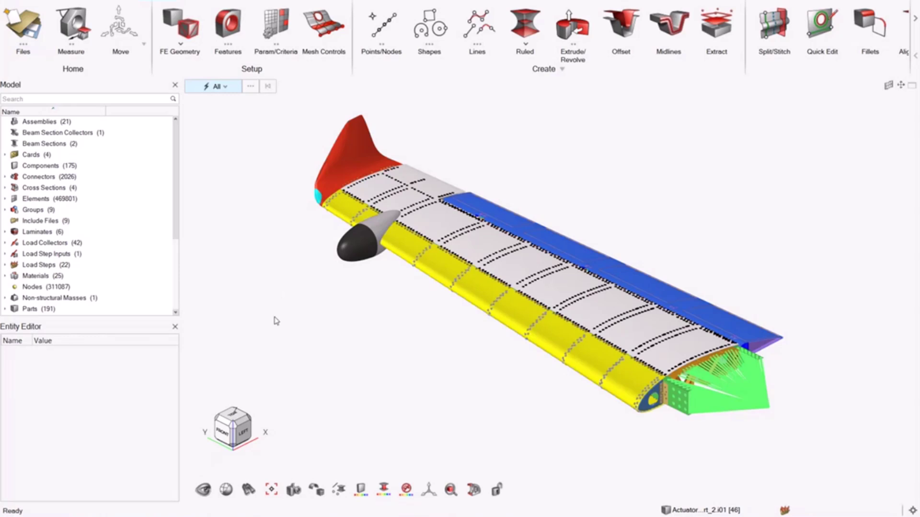
key("p")
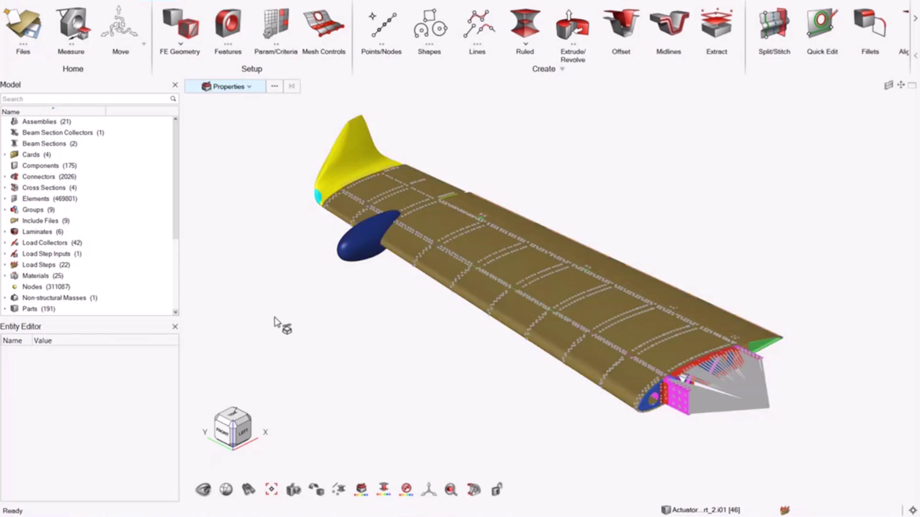
left_click(352, 245)
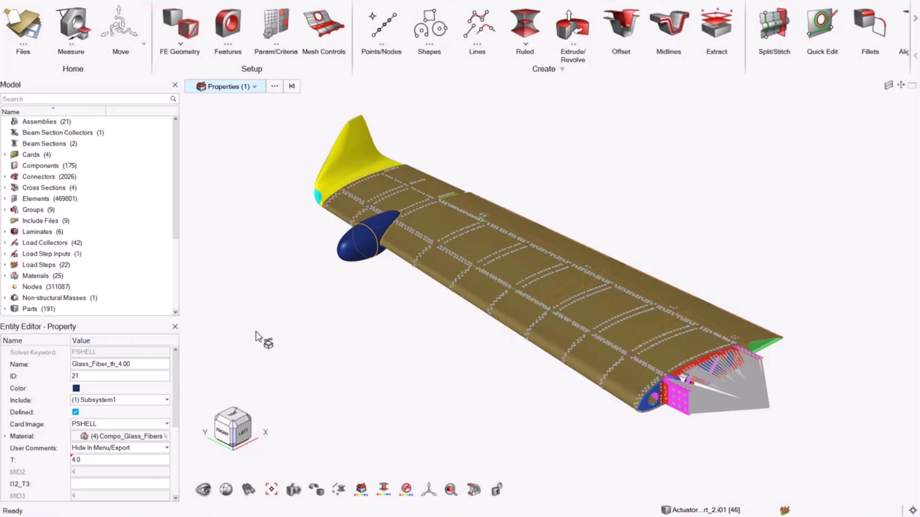
- Reselect the radome's Glass_Fiber_th_4.00 property and highlight it in the Properties list
left_click(166, 460)
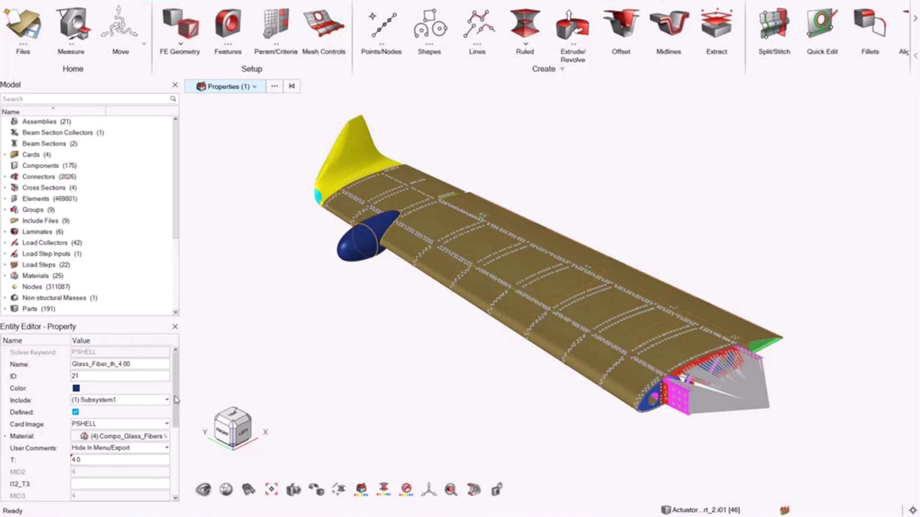
mouse_move(178, 401)
left_mouse_down()
mouse_move(177, 455)
mouse_move(180, 388)
left_mouse_up()
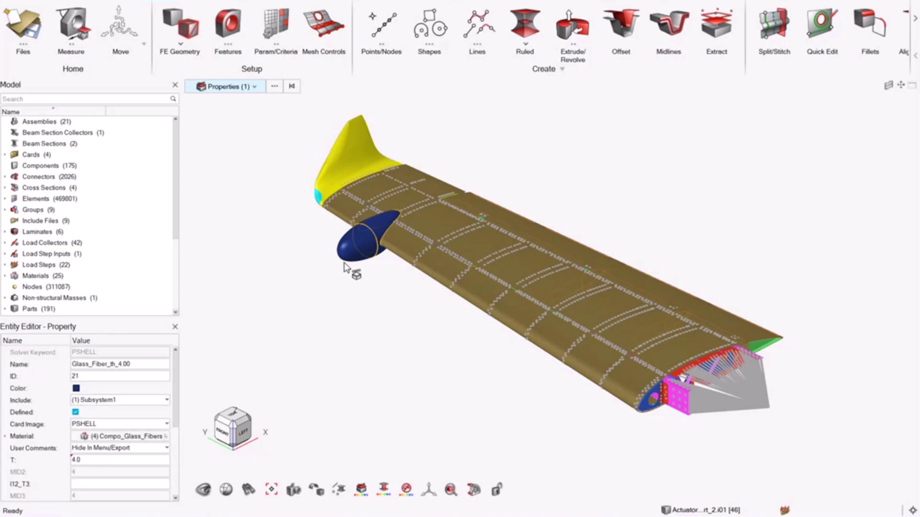
left_click(349, 312)
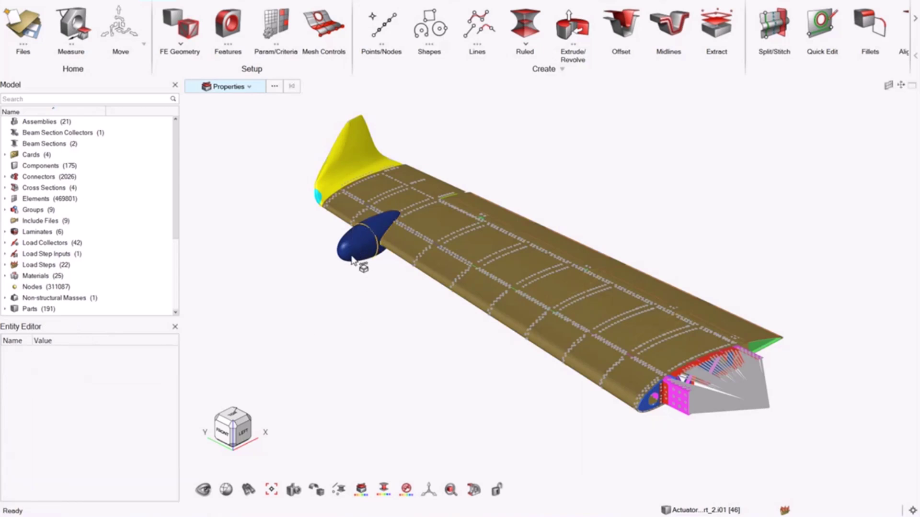
left_click(352, 255)
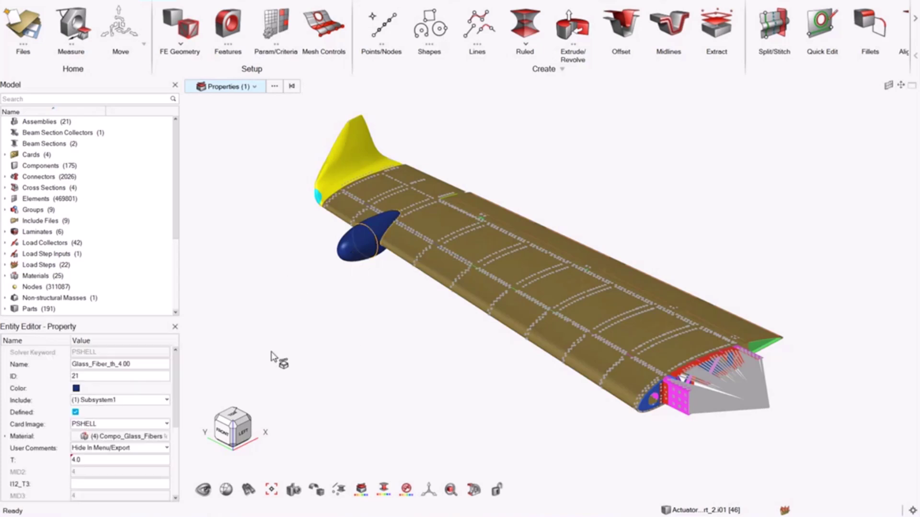
double_click(360, 253)
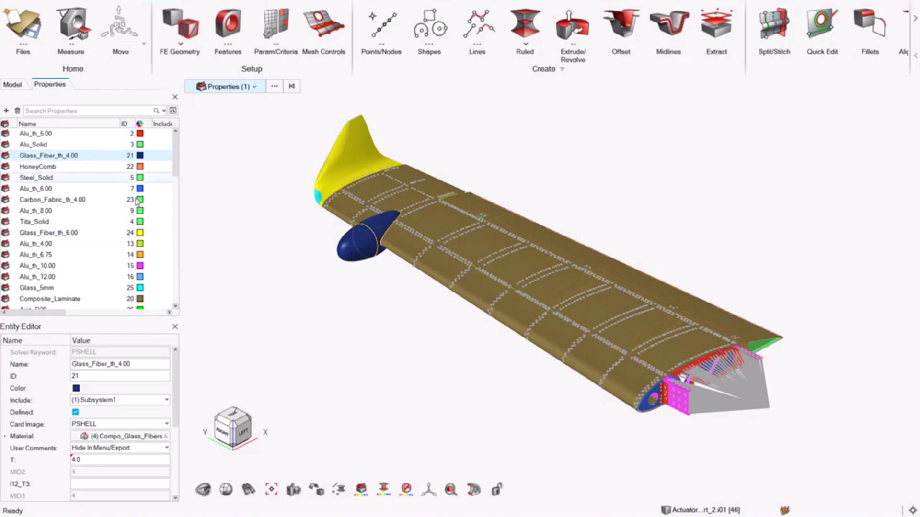
- Reselect the radome's property, scroll through its settings, then share the PowerPoint window
left_click(174, 327)
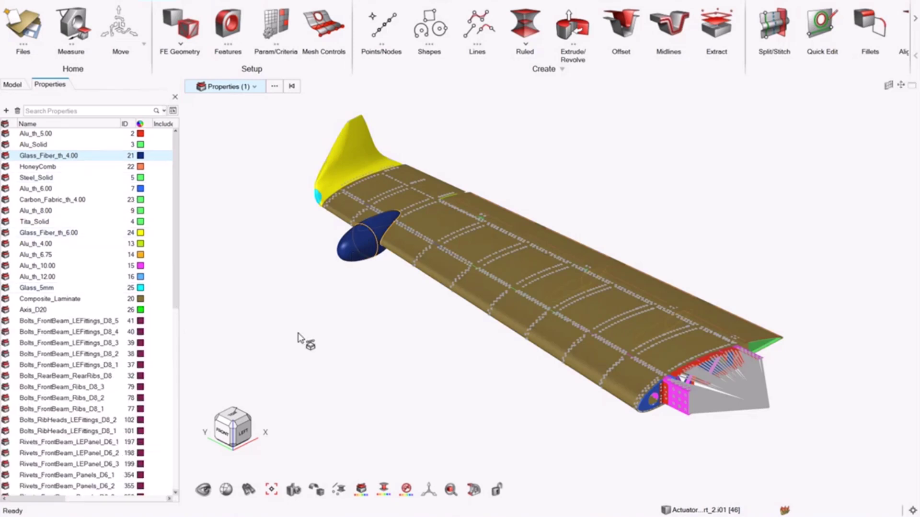
left_click(315, 327)
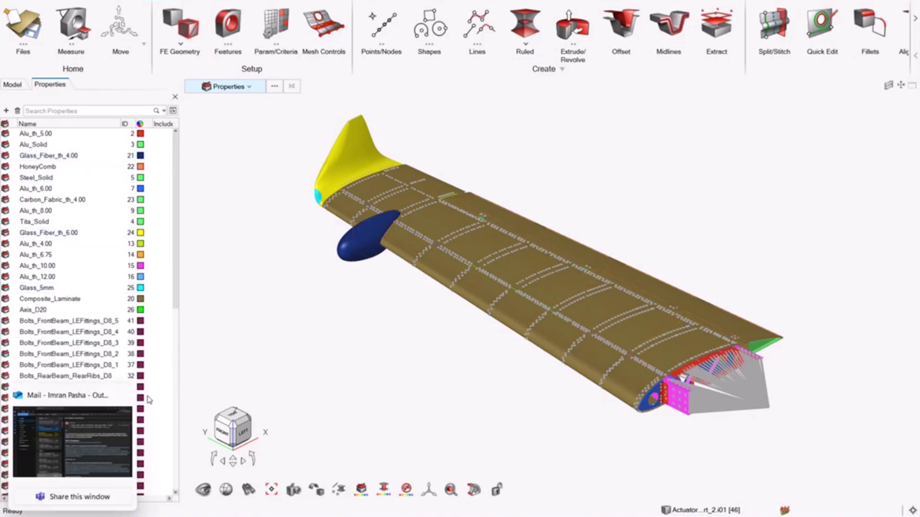
left_click(358, 240)
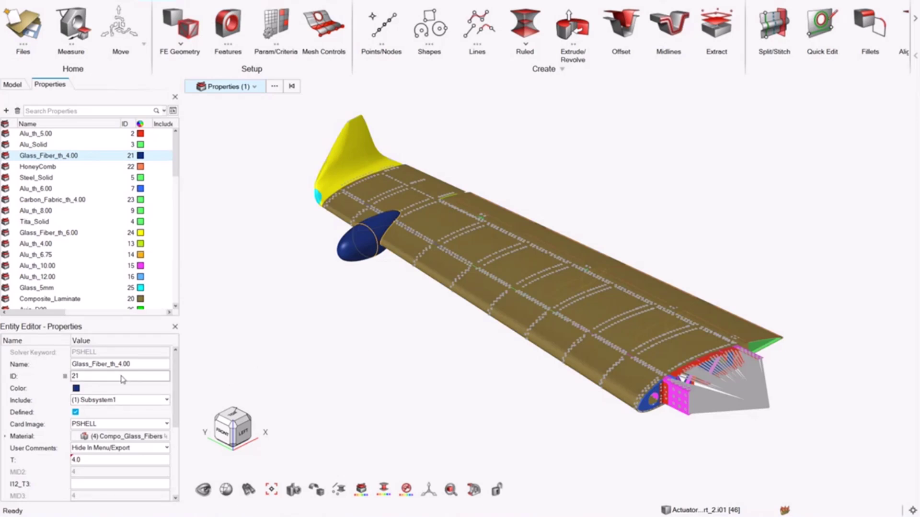
scroll(175, 383, "down", 4)
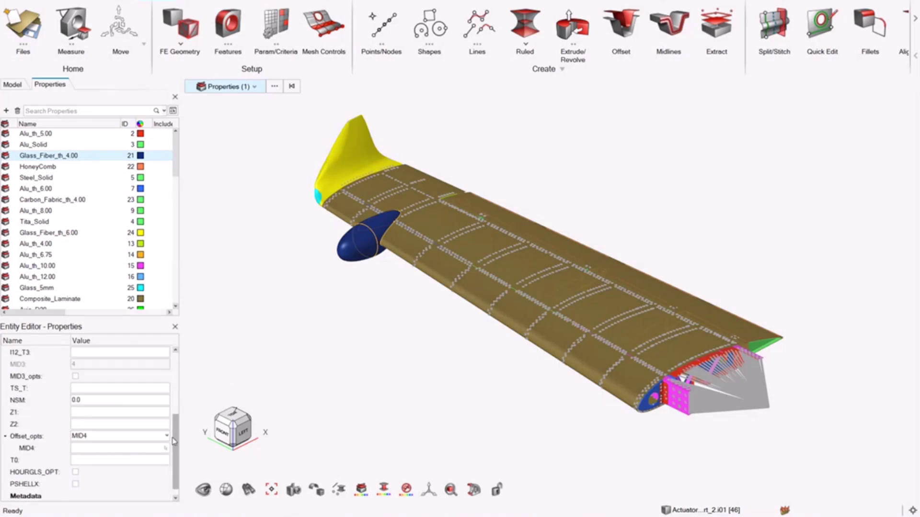
scroll(175, 383, "up", 4)
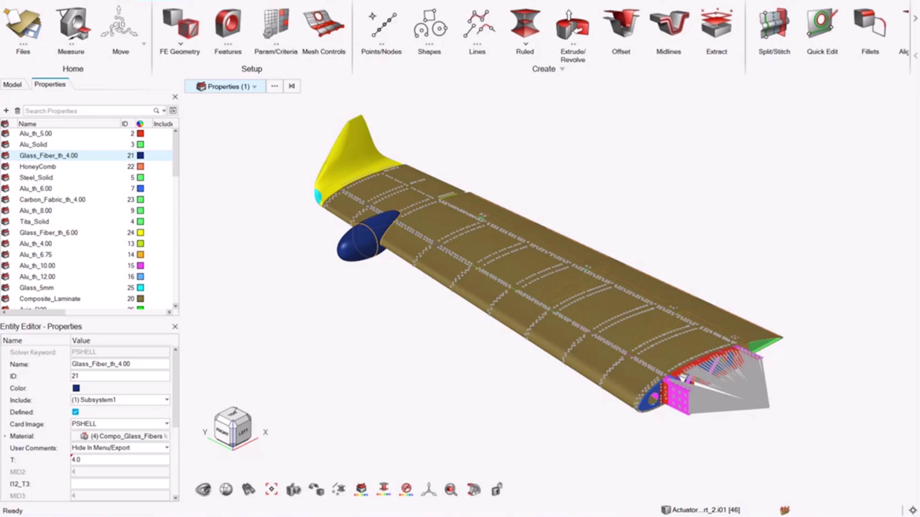
left_click(208, 497)
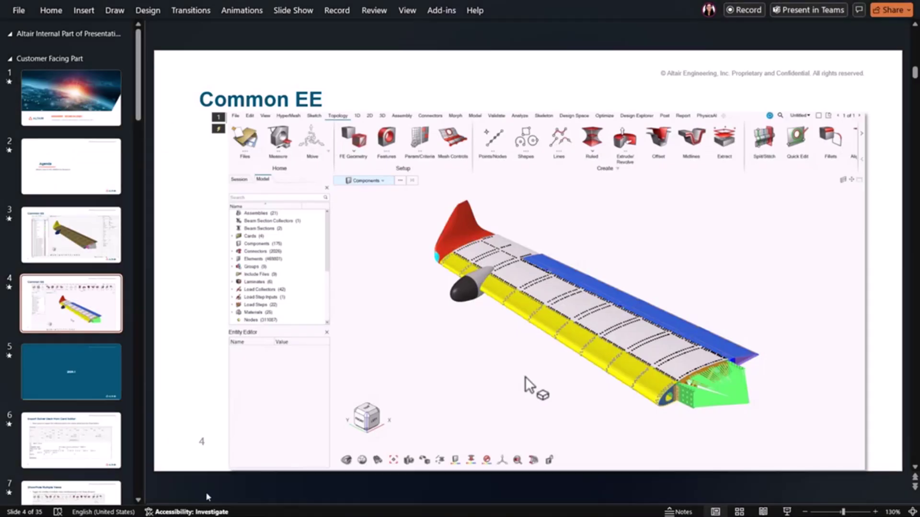
- Jump to the 2024.1 section slide in the presentation
left_click(94, 386)
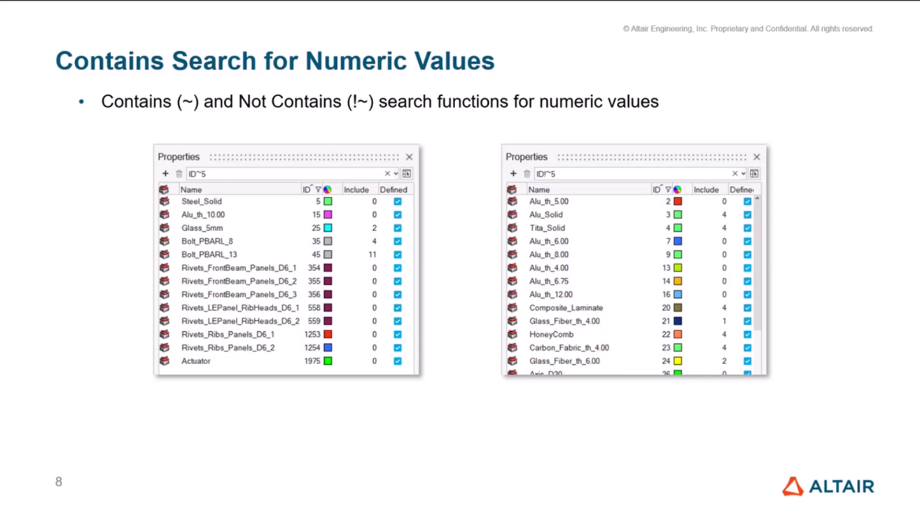
- Filter the properties to IDs containing 5, then to IDs not containing 5
left_click(194, 124)
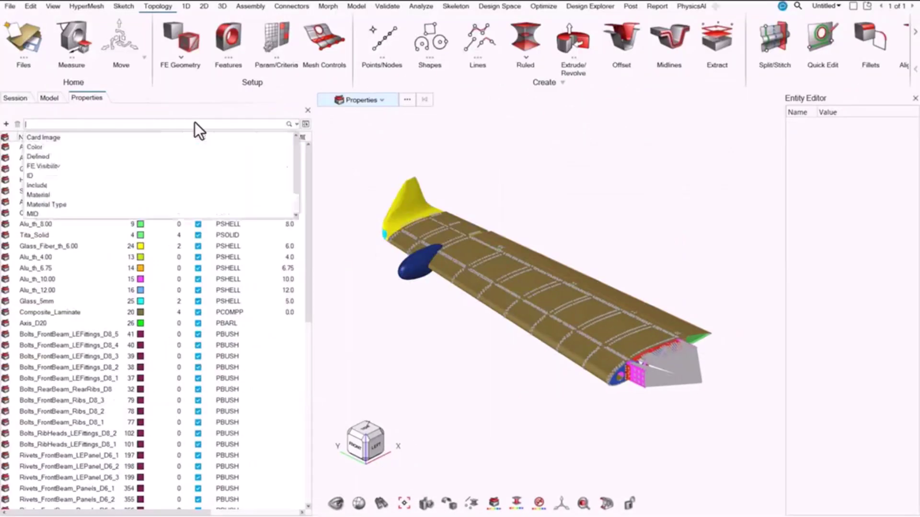
left_click(147, 176)
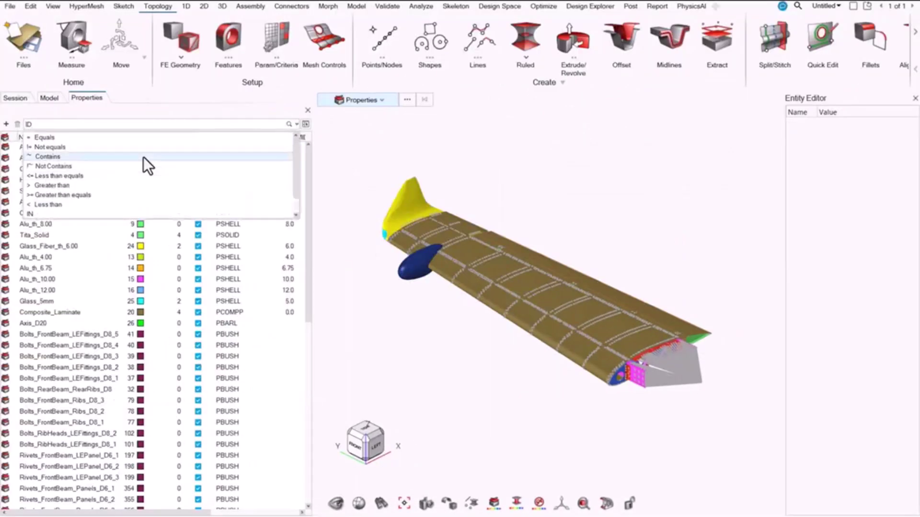
left_click(142, 157)
type("5")
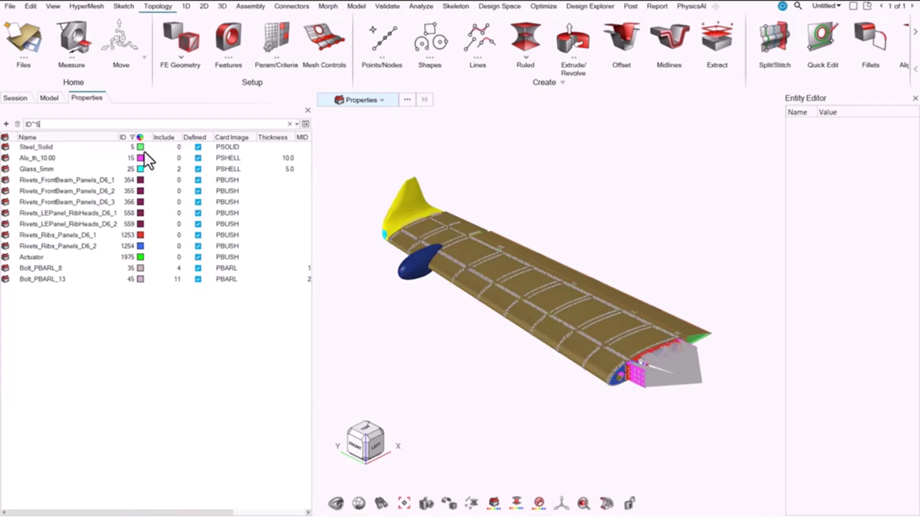
left_click(289, 124)
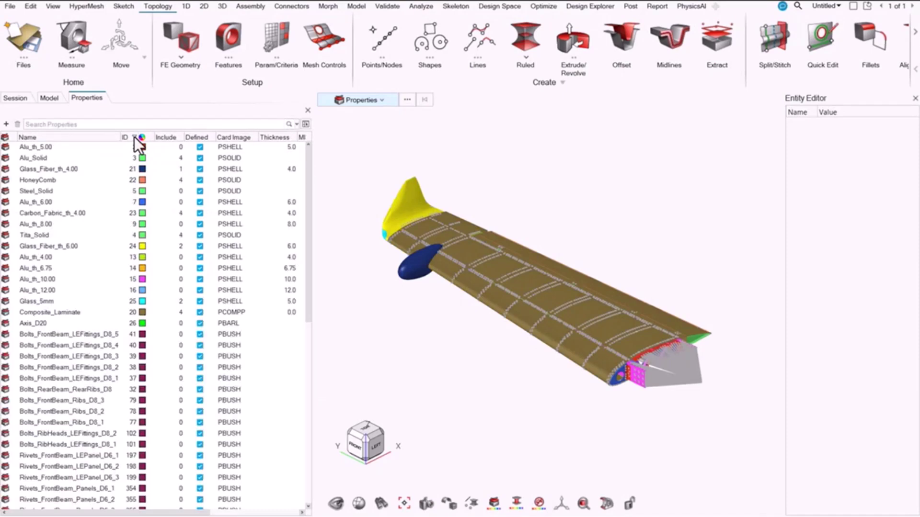
left_click(134, 137)
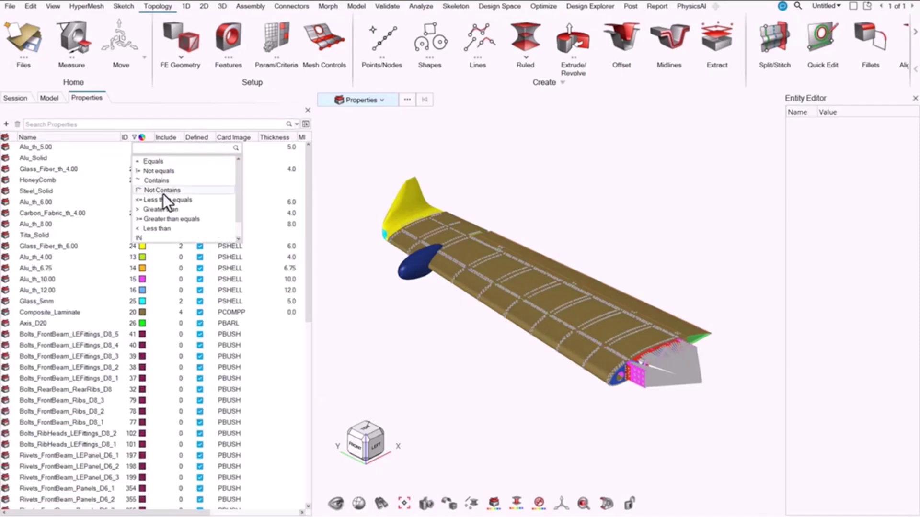
left_click(163, 193)
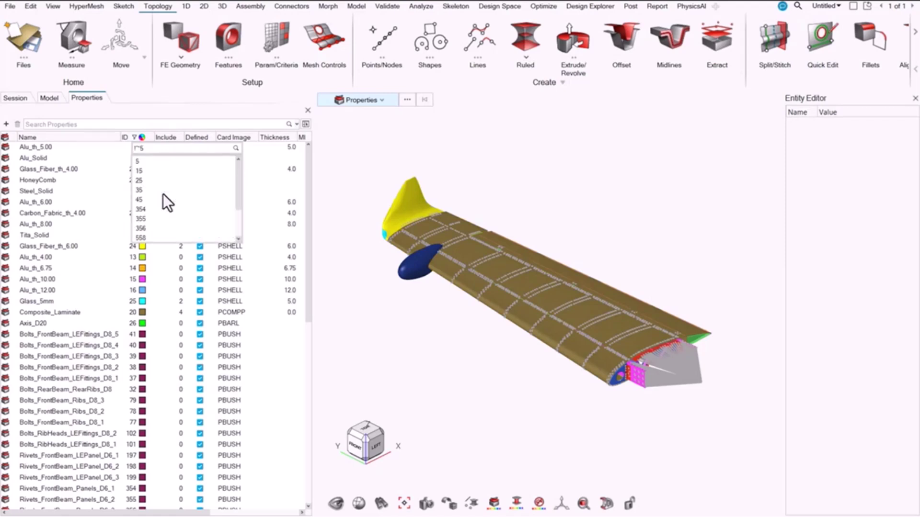
type("5")
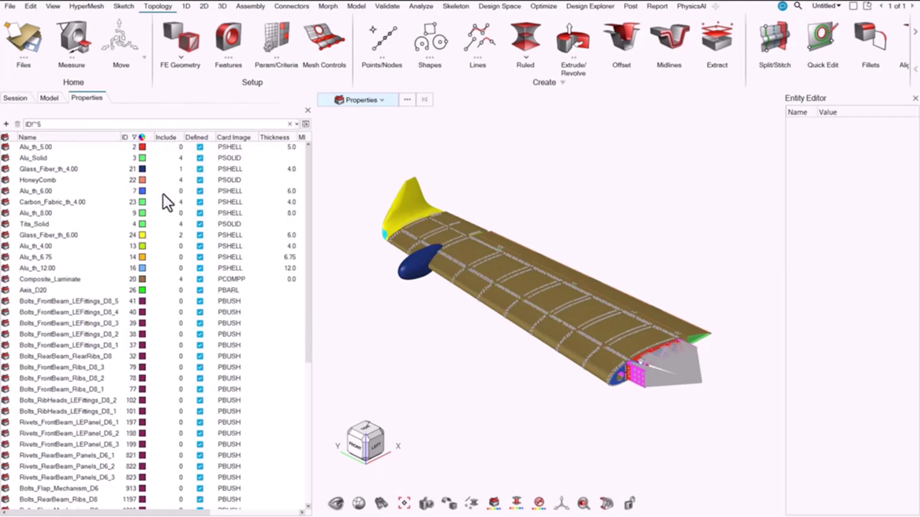
- Filter the properties to Thickness containing 7, then not containing 7
left_click(289, 124)
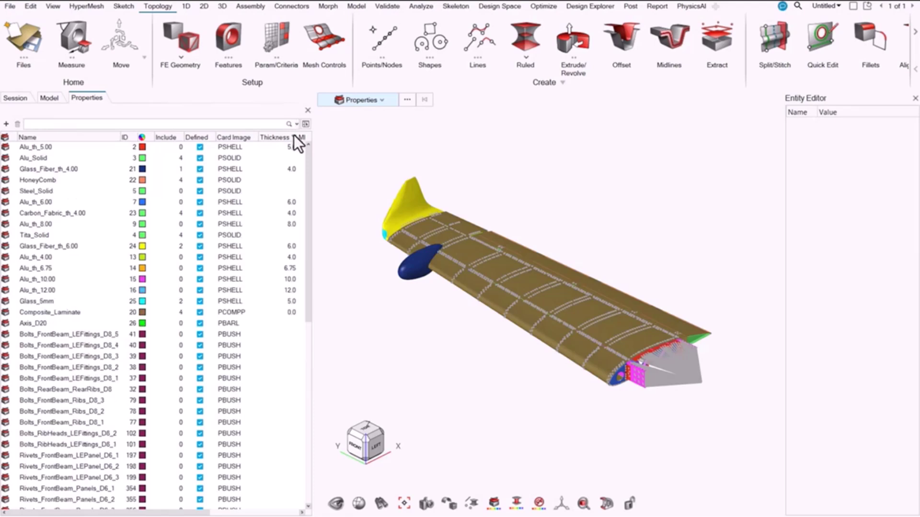
left_click(295, 135)
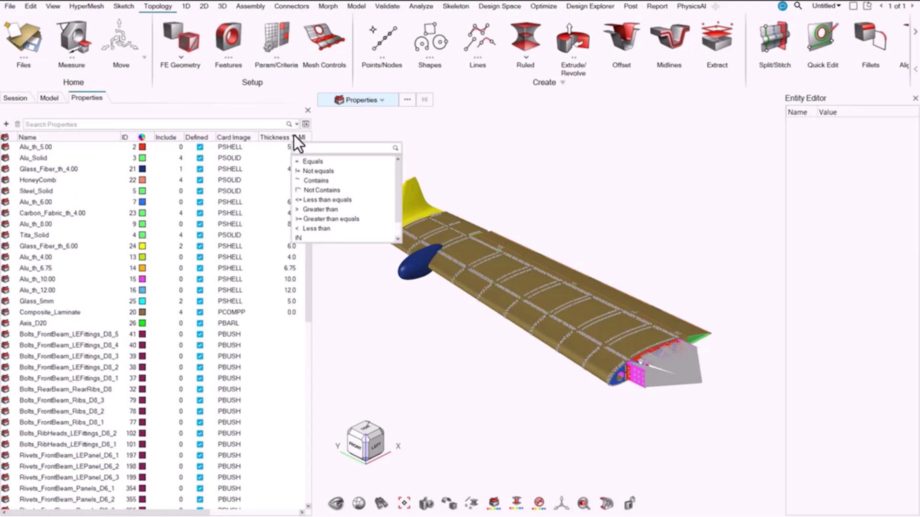
left_click(338, 180)
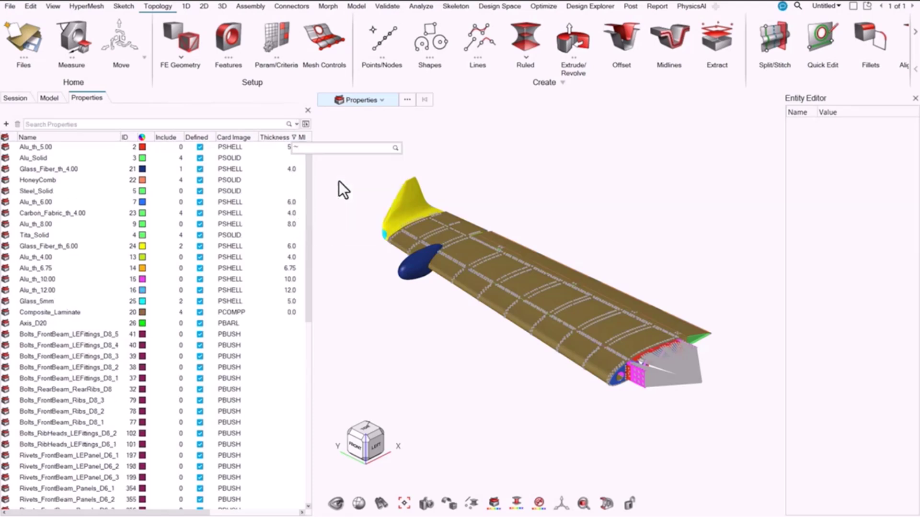
type("7")
key("Return")
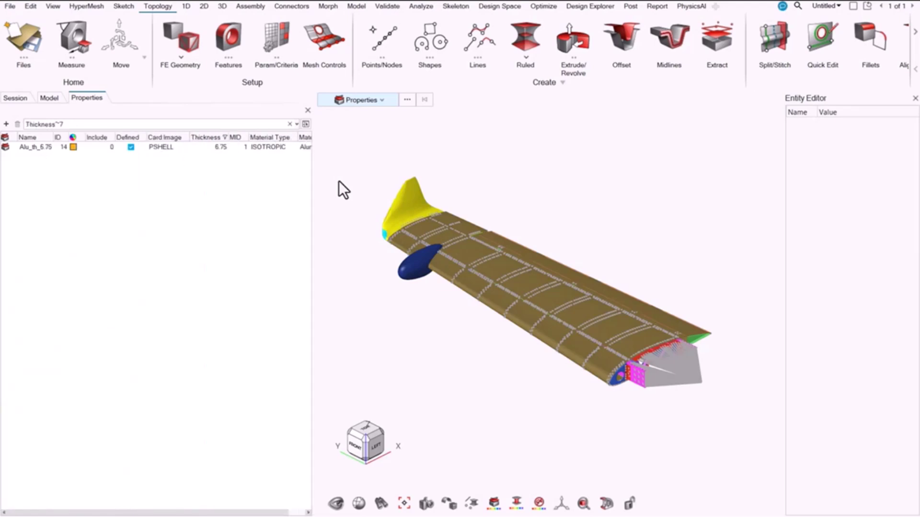
left_click(289, 125)
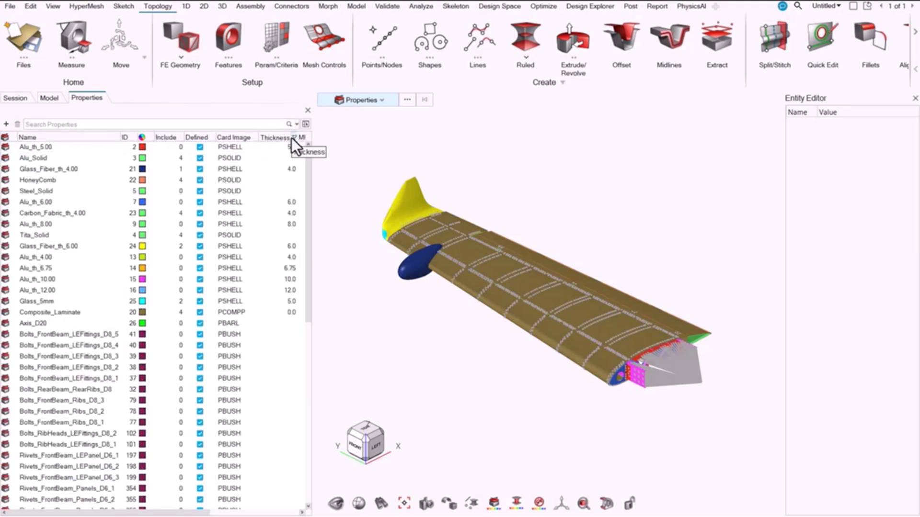
left_click(293, 138)
left_click(304, 151)
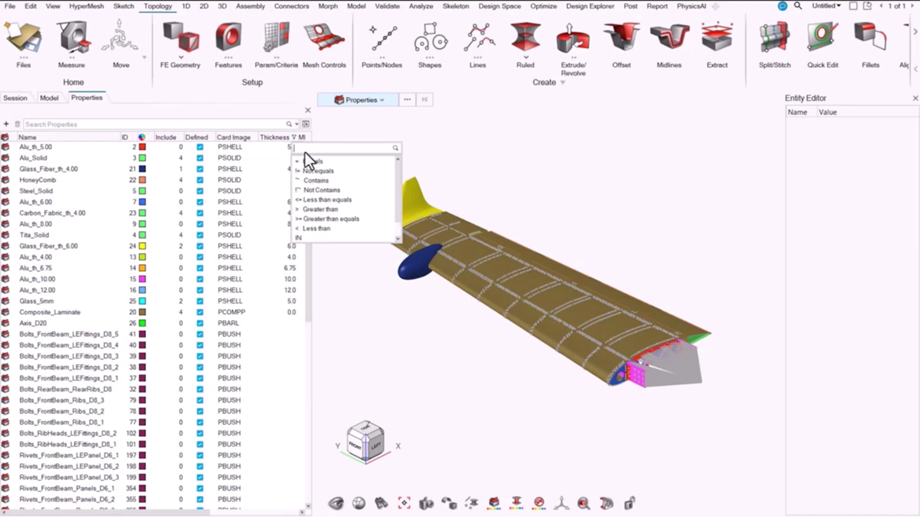
left_click(312, 191)
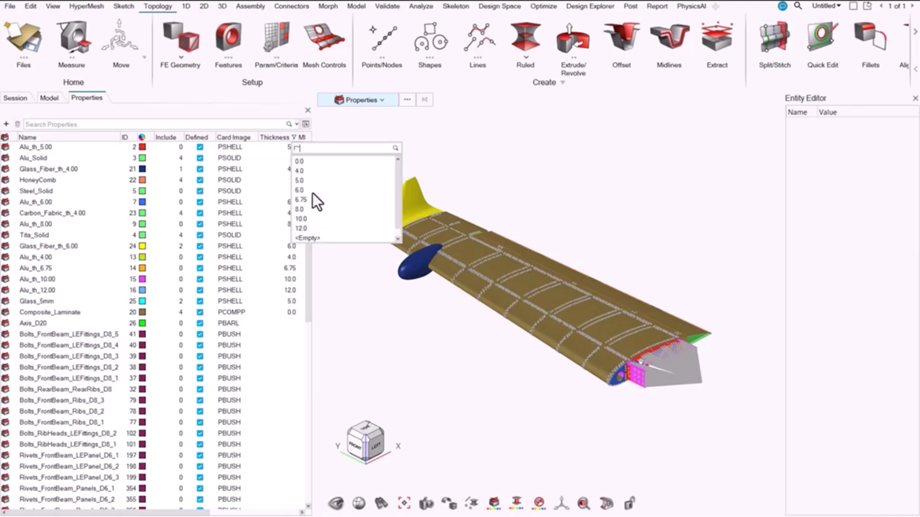
type("7")
key("Return")
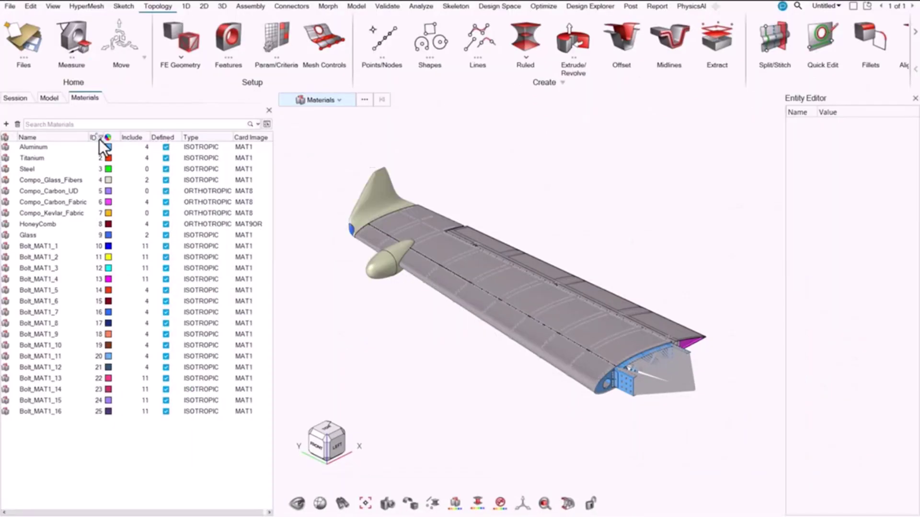
- Filter materials to IDs starting with 2 (=2*), then ending with 2 (=*2)
left_click(100, 138)
type("=2*")
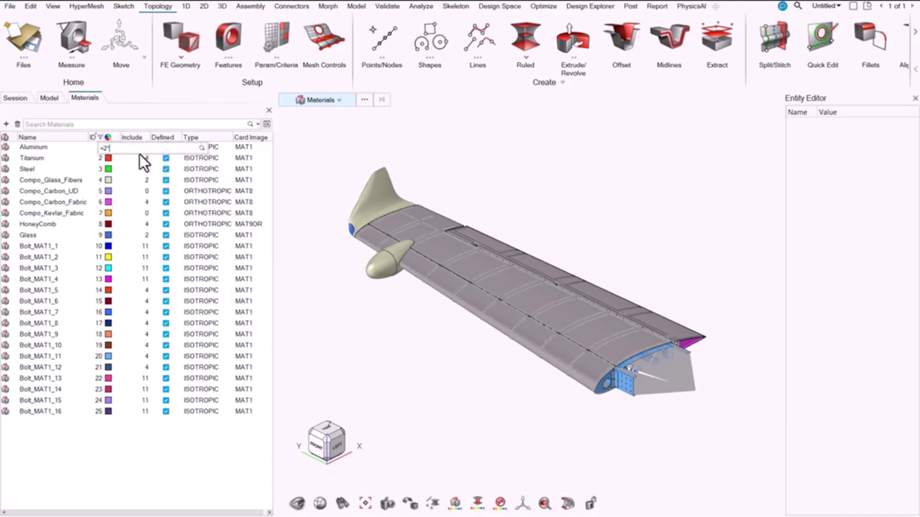
key("Return")
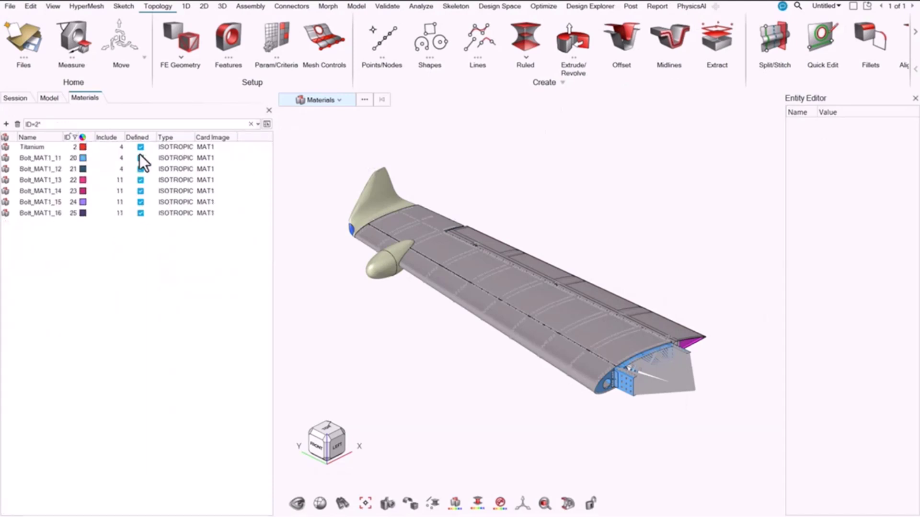
left_click(250, 124)
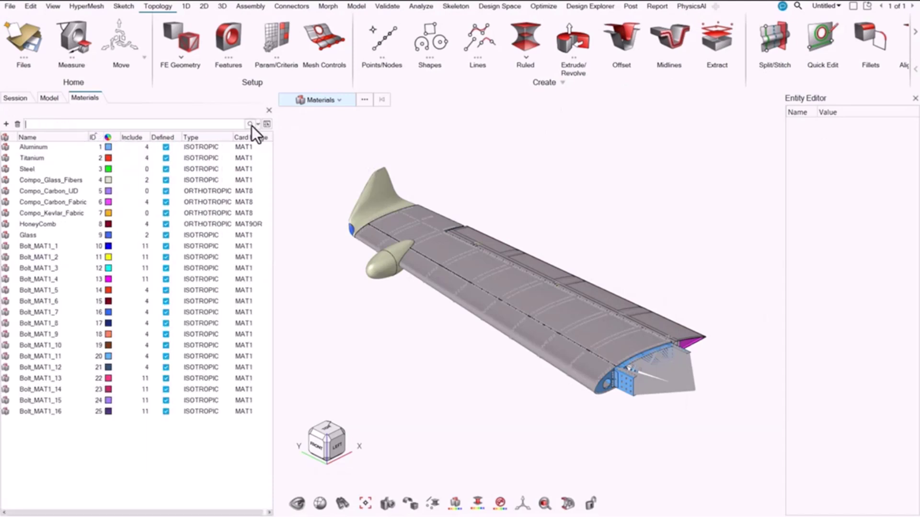
left_click(101, 137)
key("Escape")
key("Escape")
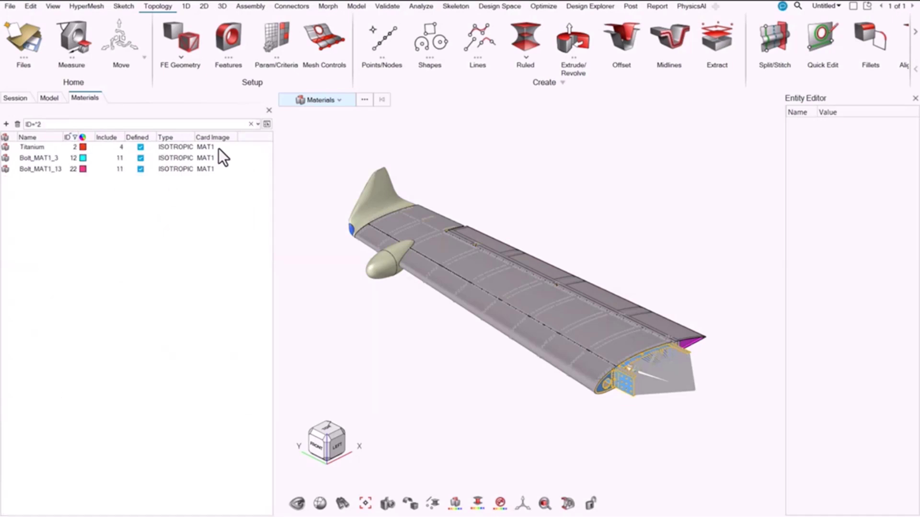
left_click(250, 124)
- Exclude materials whose IDs start with 2 (!=2*), then those ending with 2 (!=*2)
left_click(100, 138)
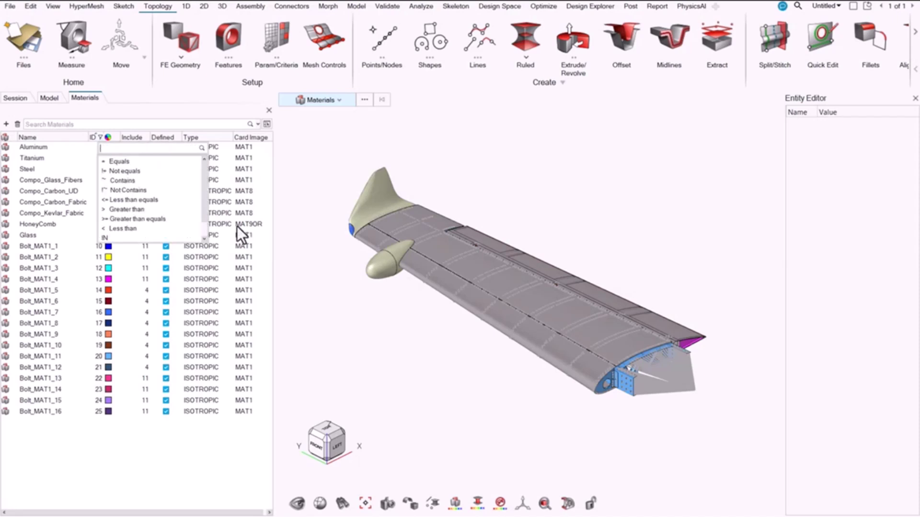
left_click(138, 171)
type("2")
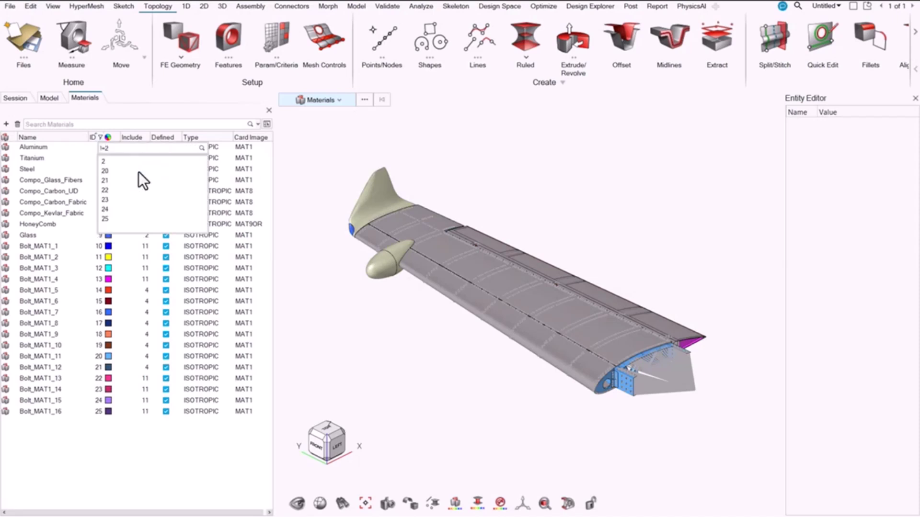
key("Return")
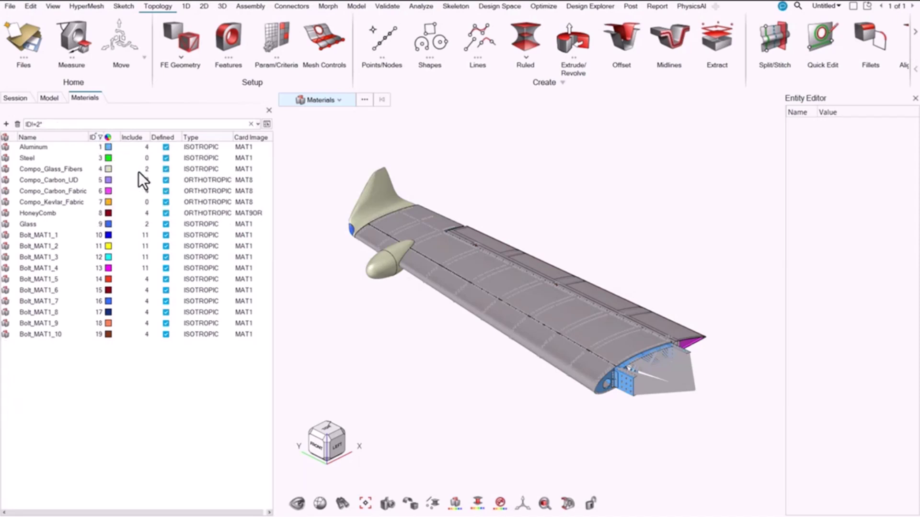
left_click(250, 124)
left_click(99, 138)
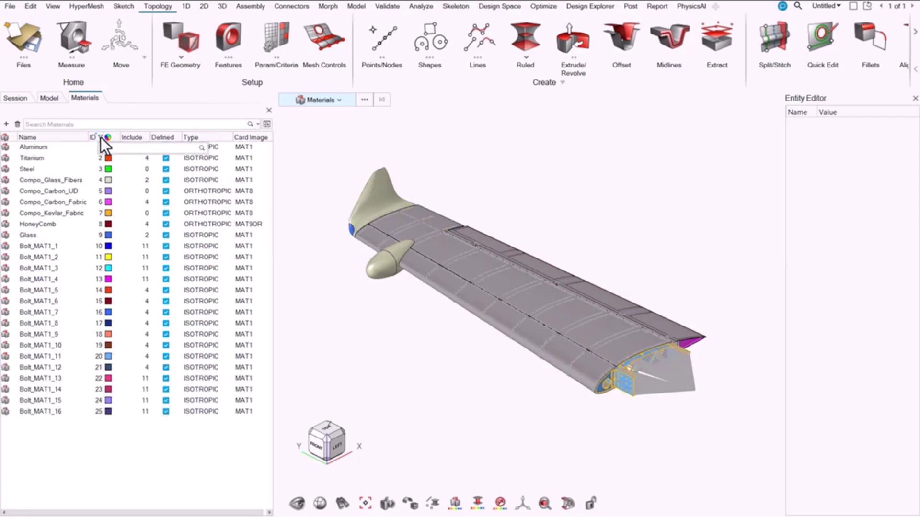
left_click(123, 153)
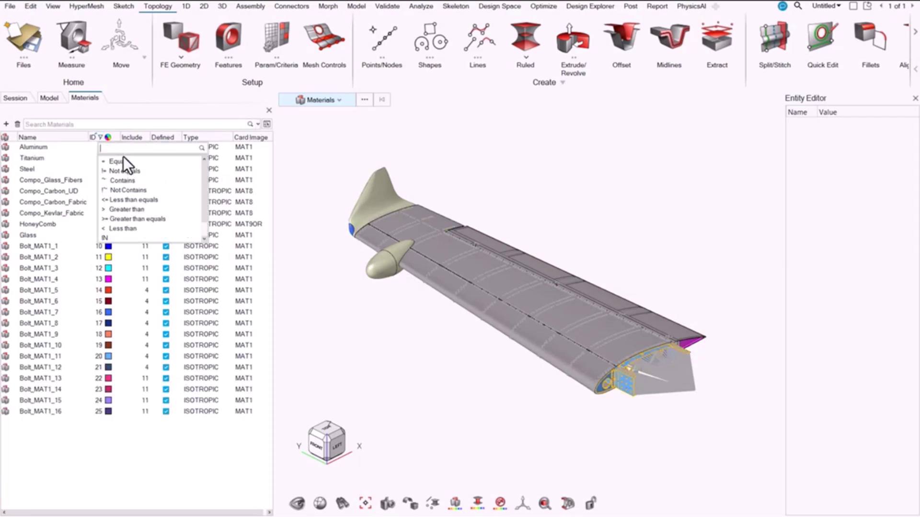
left_click(127, 171)
type("*2")
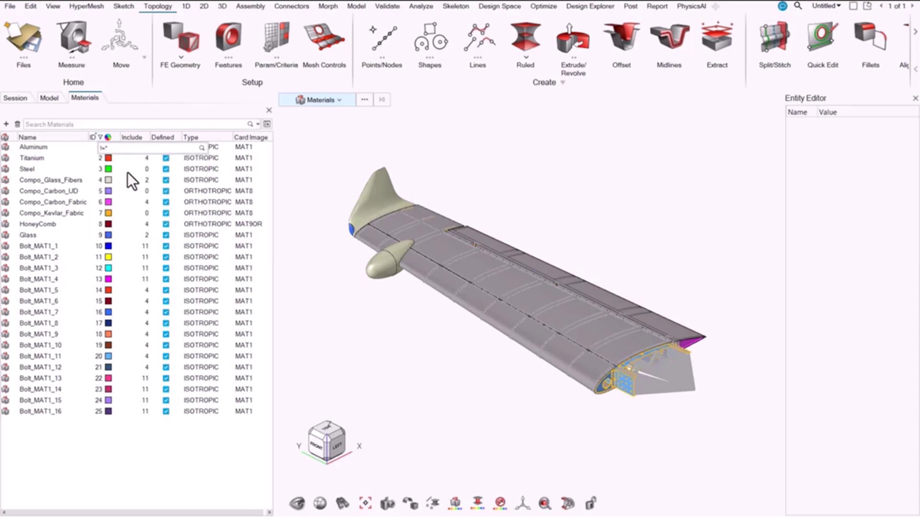
key("Return")
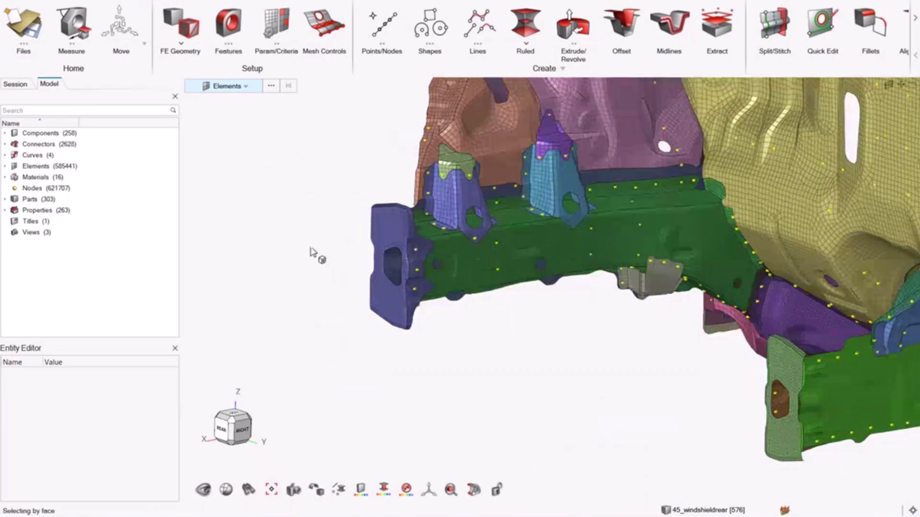
left_click(386, 223)
right_click(386, 222)
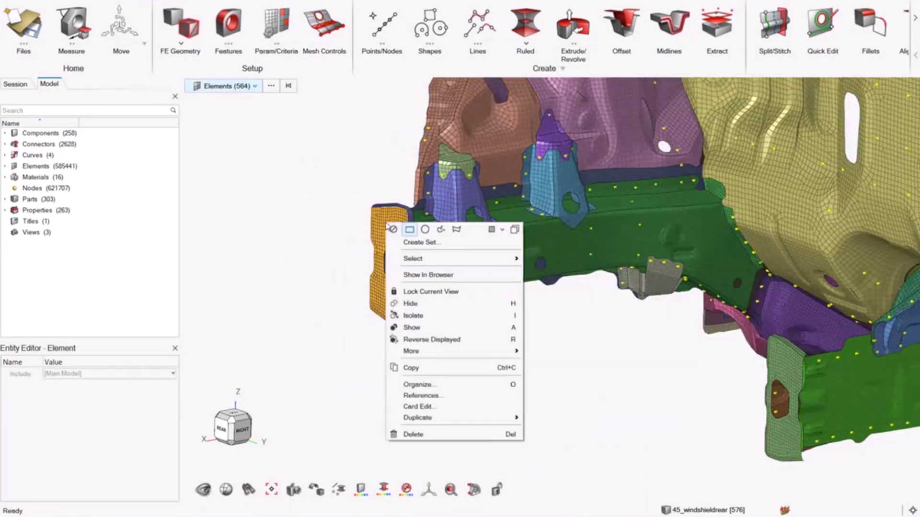
left_click(415, 276)
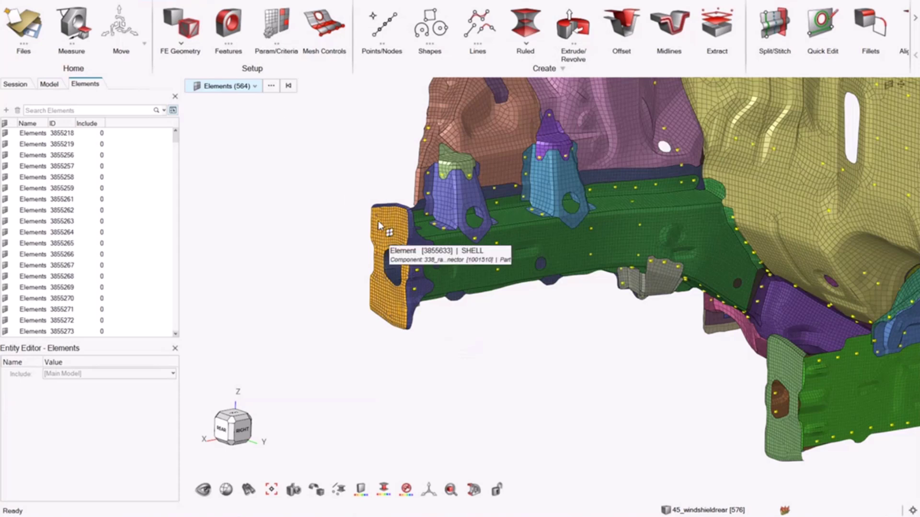
right_click(384, 219)
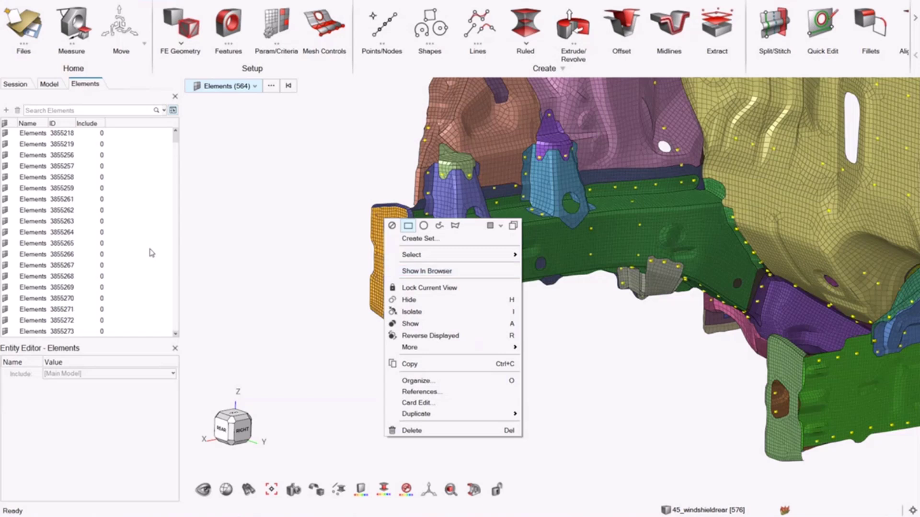
left_click(272, 249)
left_click(175, 96)
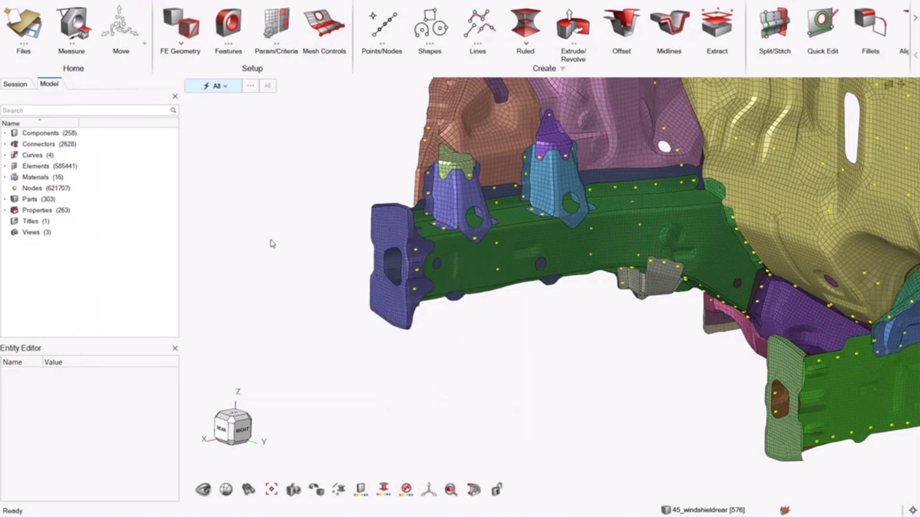
- Window-select the end part's 2.2k elements and try Show In Browser
left_click_drag(327, 166, 294, 249)
key("e")
left_click_drag(343, 185, 422, 344)
right_click(392, 207)
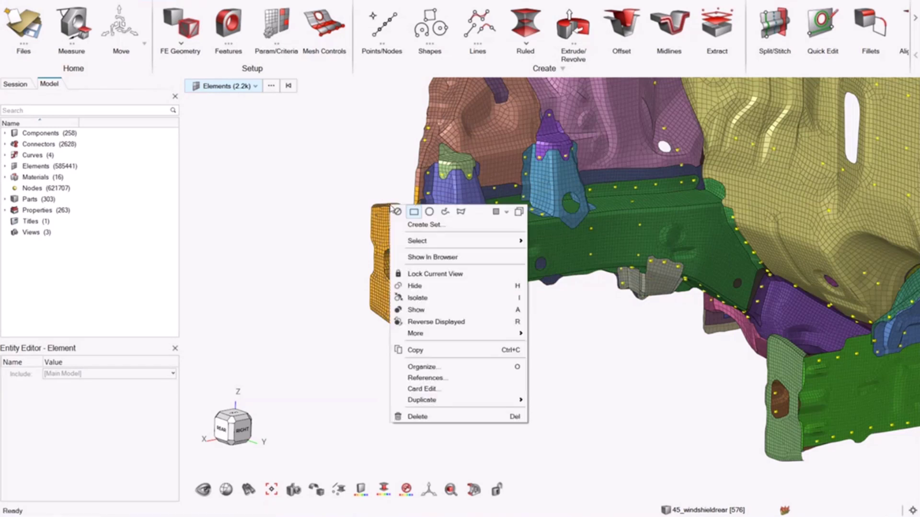
left_click(421, 258)
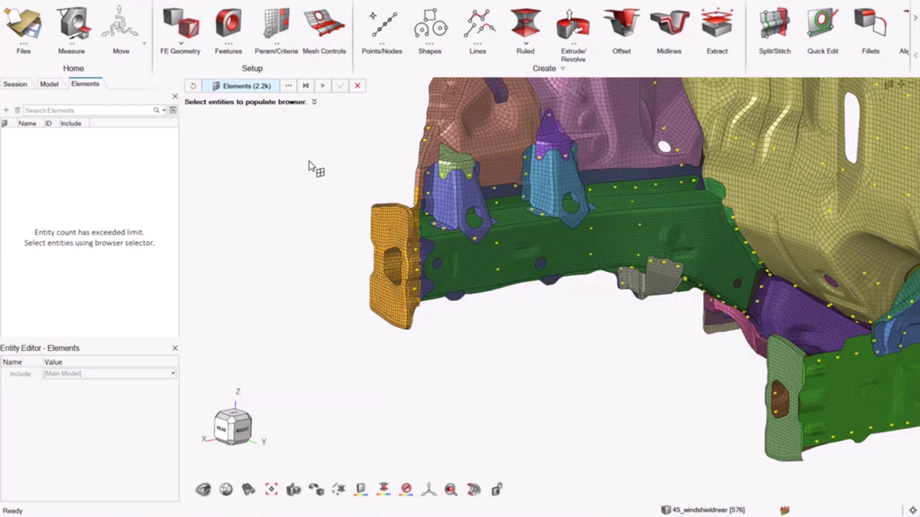
- Subtract end-part elements in three windows to get under the limit and confirm
left_click_drag(350, 182, 439, 253, "shift")
right_click_drag(359, 209, 418, 261, "shift")
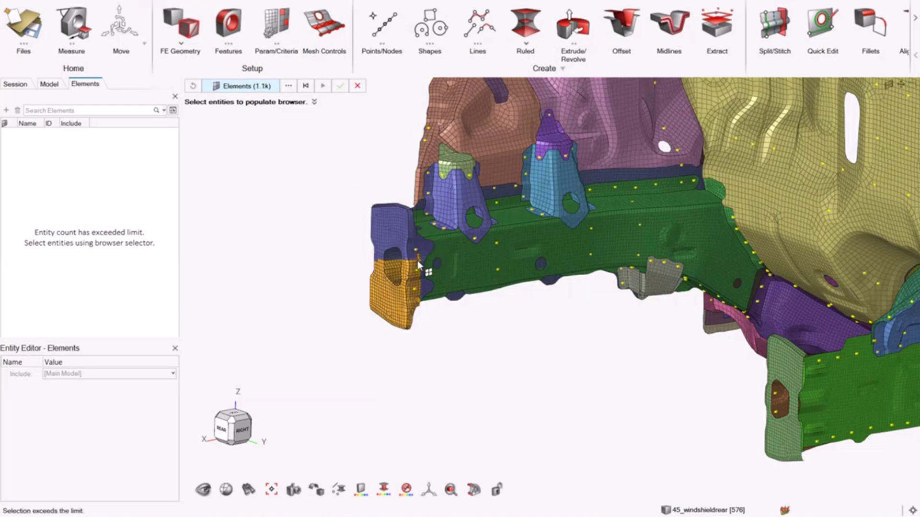
right_click_drag(355, 225, 420, 276, "shift")
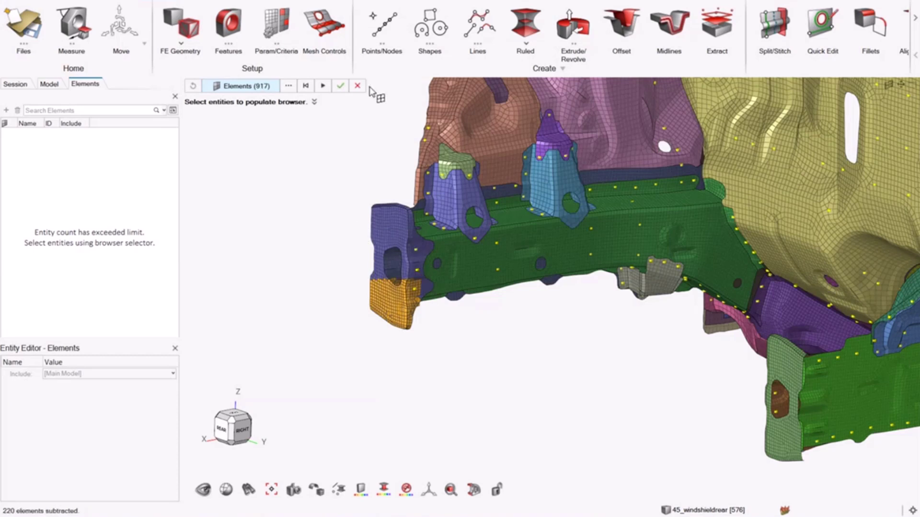
left_click(357, 85)
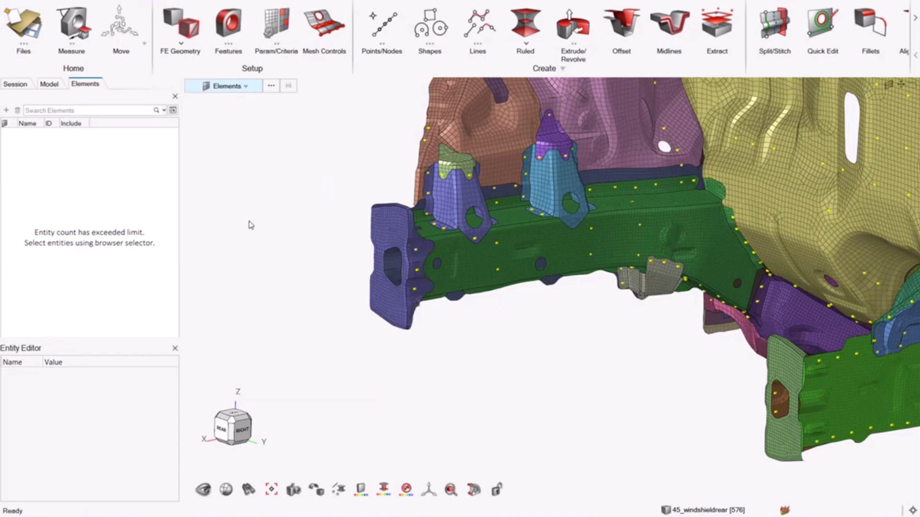
- Close the Elements browser, then open Preferences at the HyperMesh > Browsers page
left_click(175, 97)
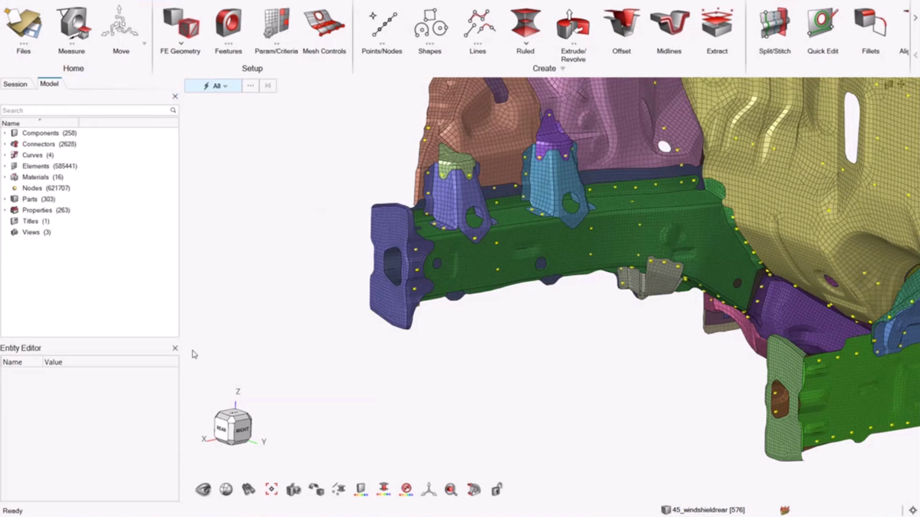
left_click(23, 24)
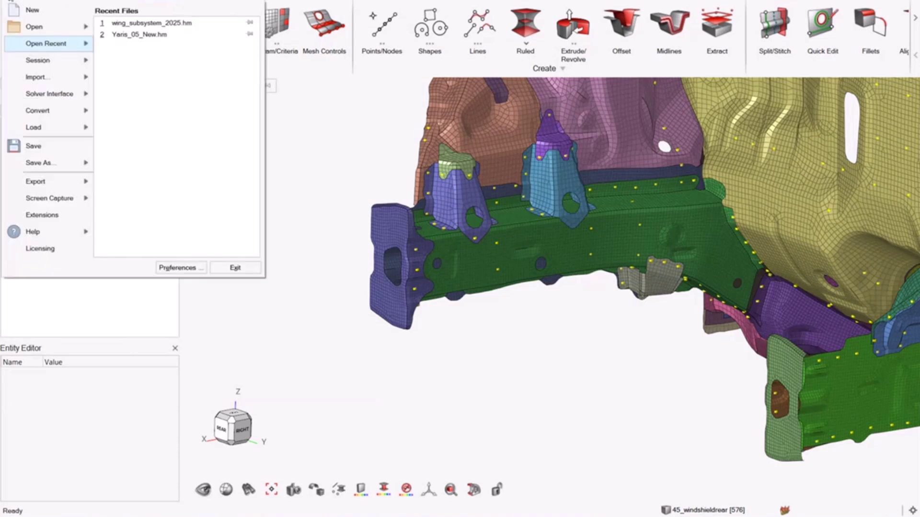
left_click(177, 268)
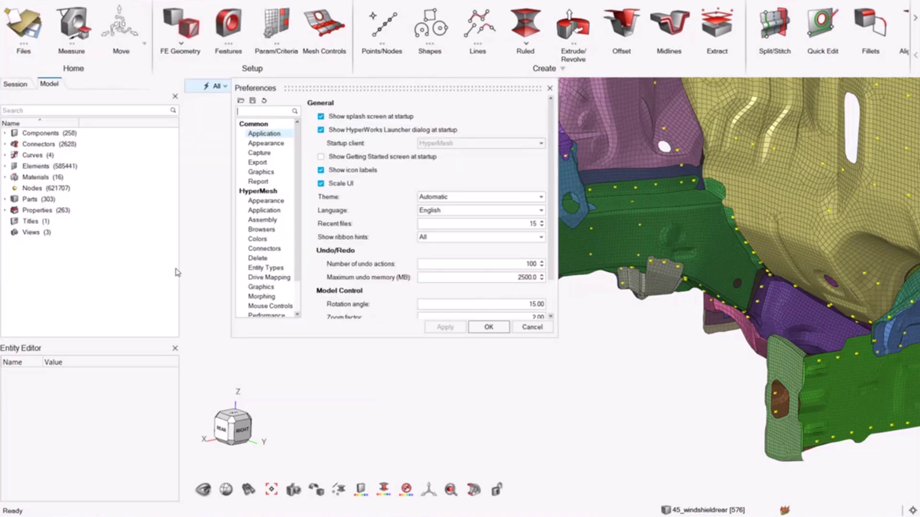
left_click(261, 229)
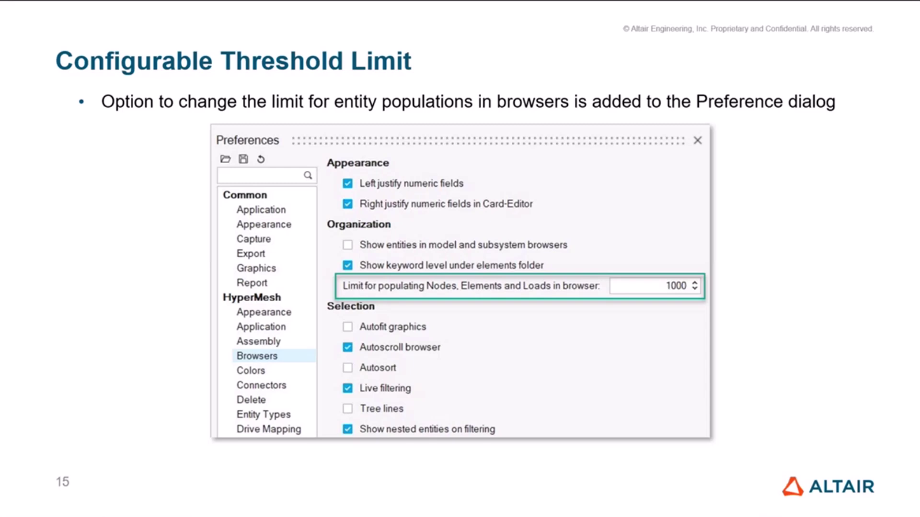
- Advance the presentation to the Section Cuts from the Browser slide
key("Right")
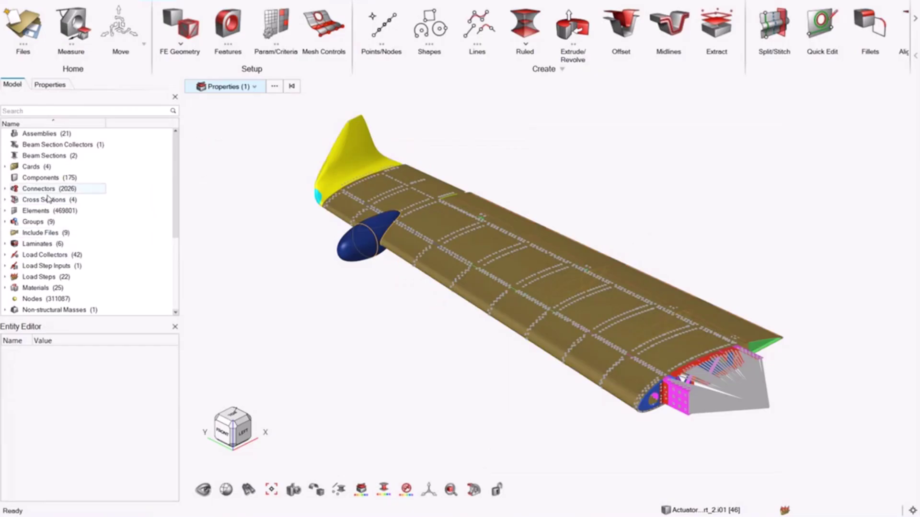
- List the wing's 4 cross sections and try clipping with Sectioncut through Sectioncut3
double_click(51, 199)
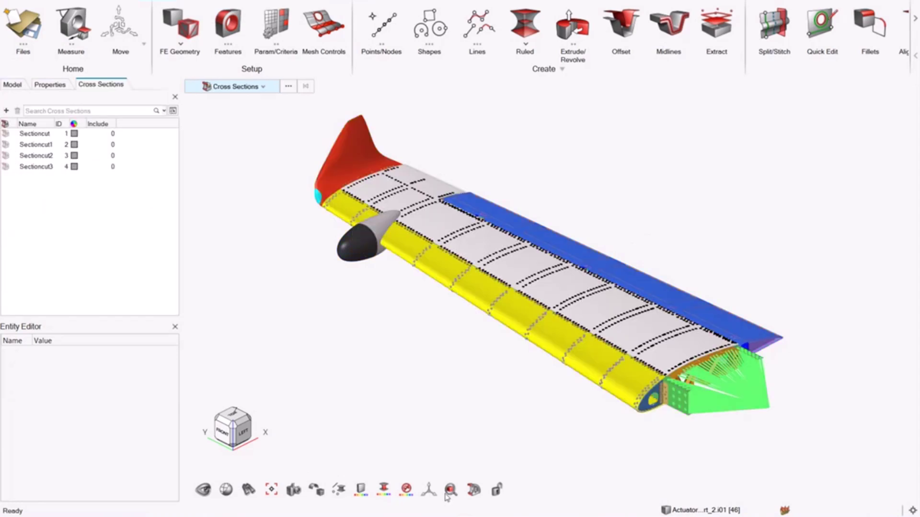
left_click(473, 489)
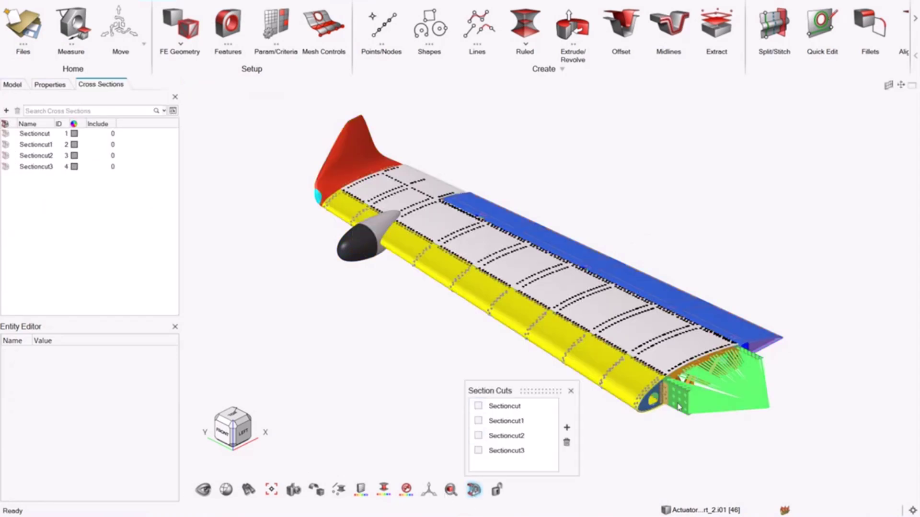
left_click(571, 391)
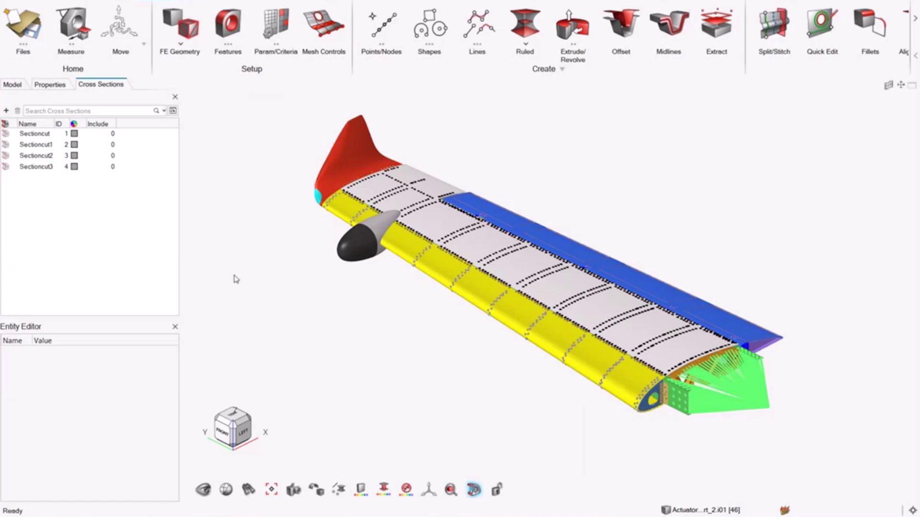
left_click(5, 134)
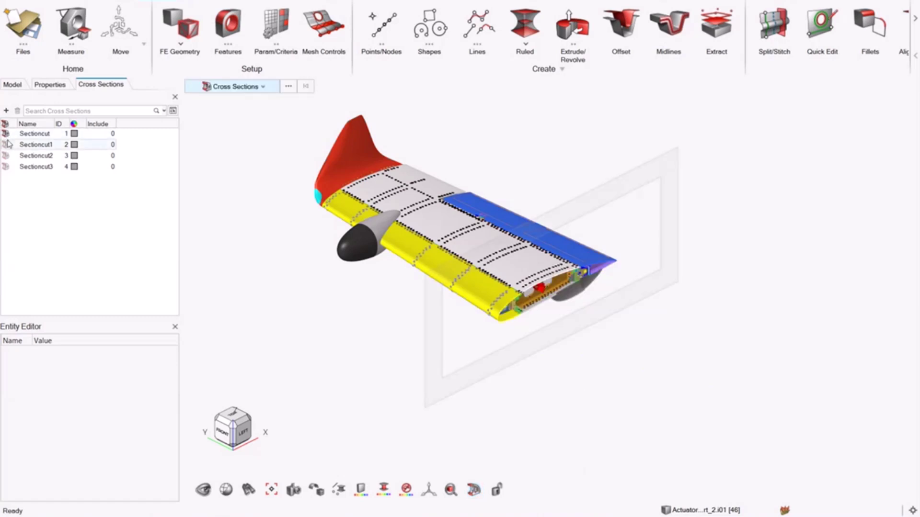
left_click(6, 144)
left_click(5, 156)
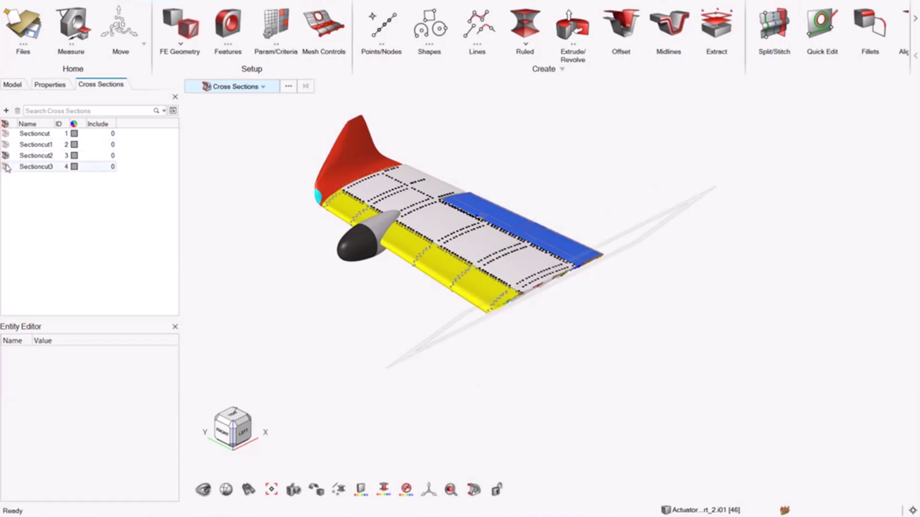
left_click(7, 167)
left_click(6, 166)
left_click(5, 156)
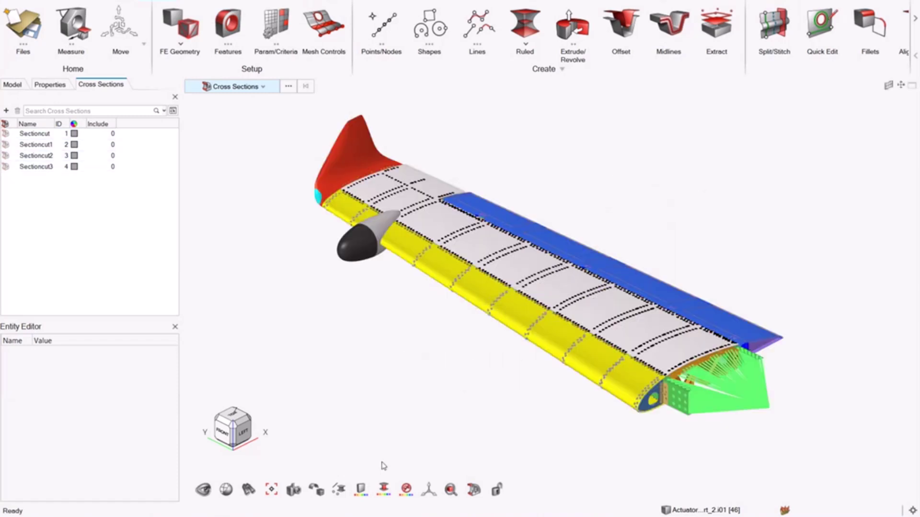
- In the Section Cuts panel, keep Sectioncut1 active and switch Sectioncut off
left_click(473, 490)
left_click(478, 406)
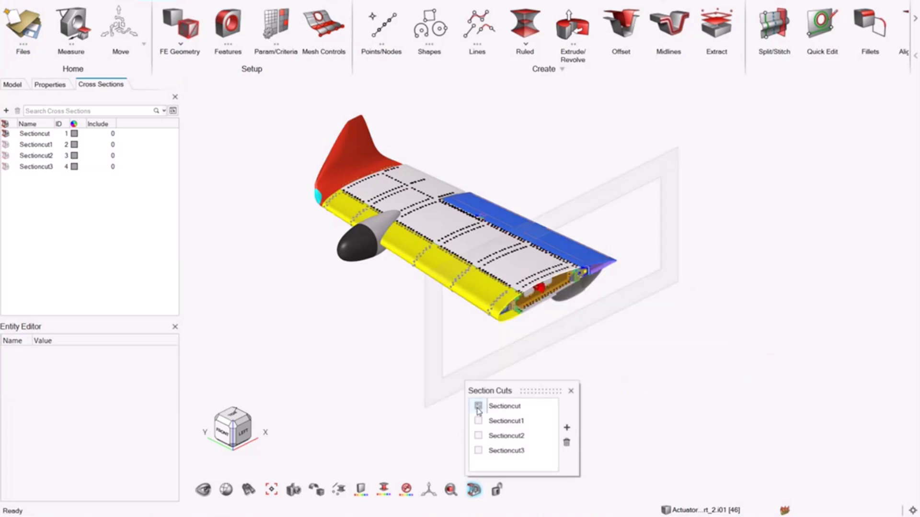
left_click(478, 421)
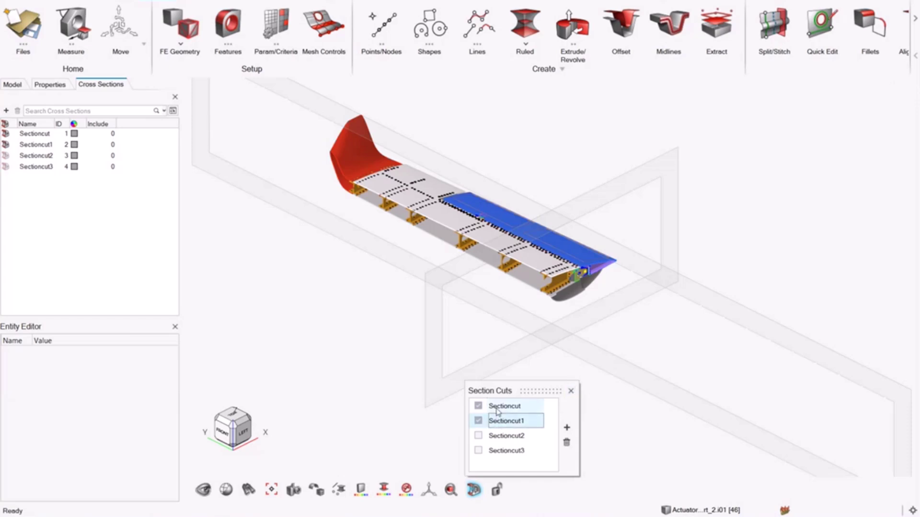
left_click(479, 406)
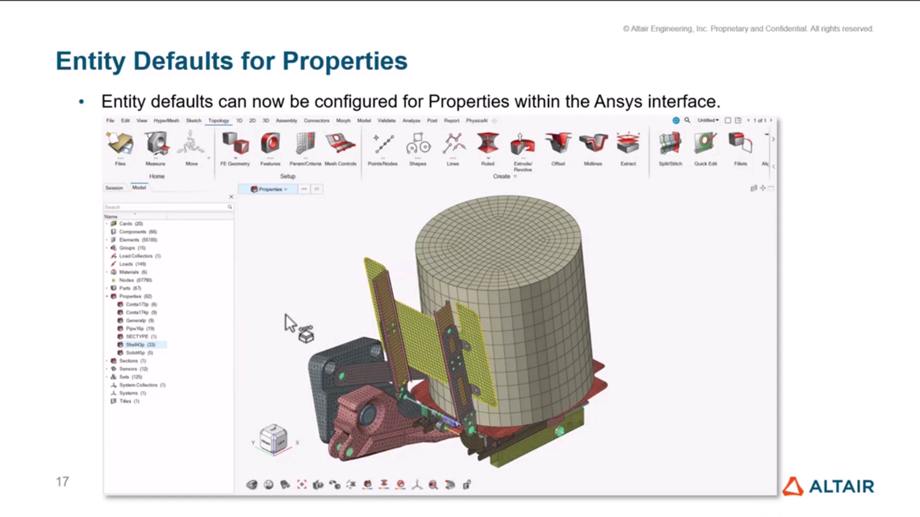
- Go through the Entity Defaults for Properties demo, then advance to slide 18
left_click(181, 185)
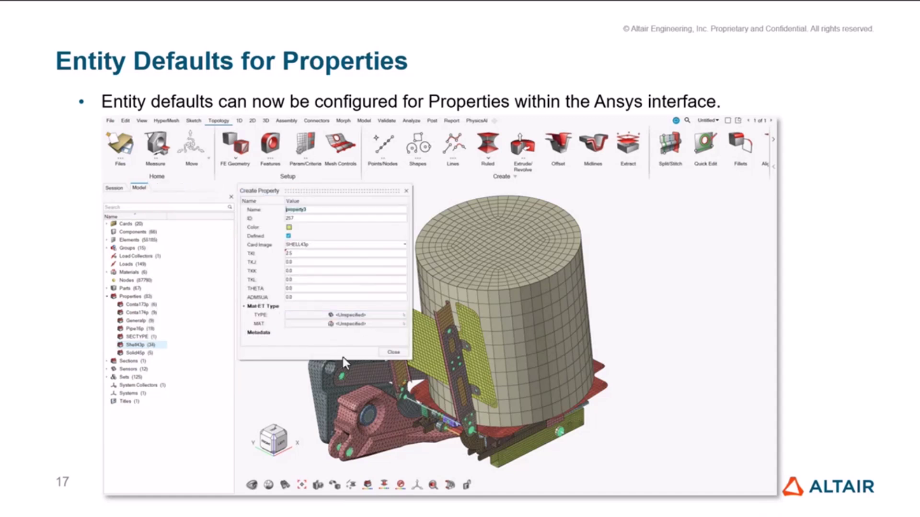
key("Escape")
right_click(154, 346)
left_click(182, 331)
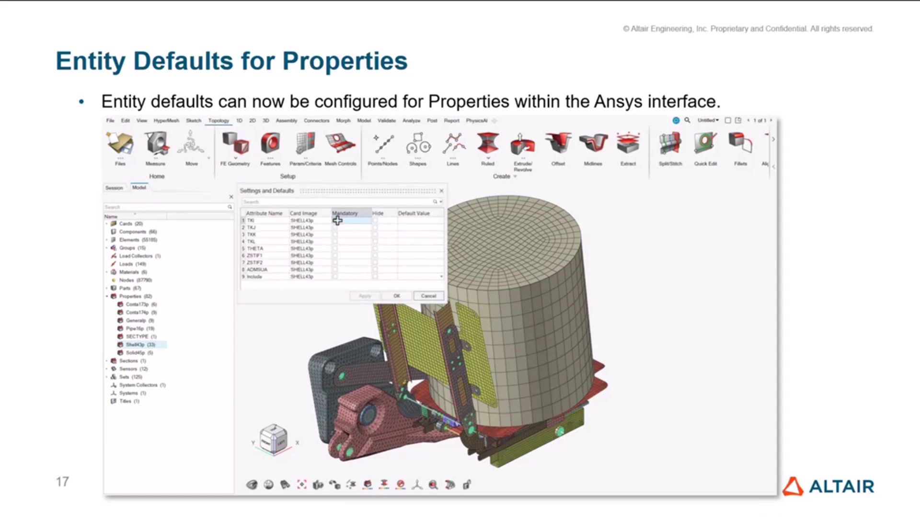
left_click(336, 221)
left_click(424, 220)
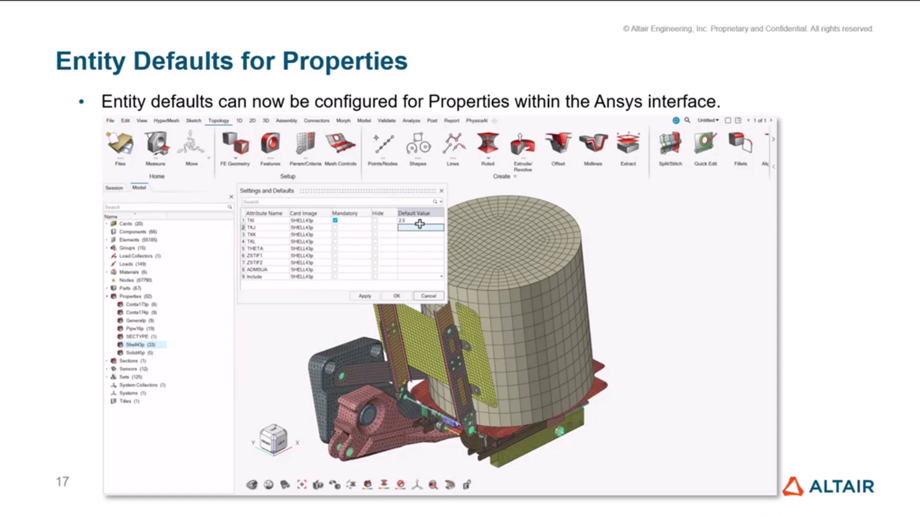
left_click(375, 255)
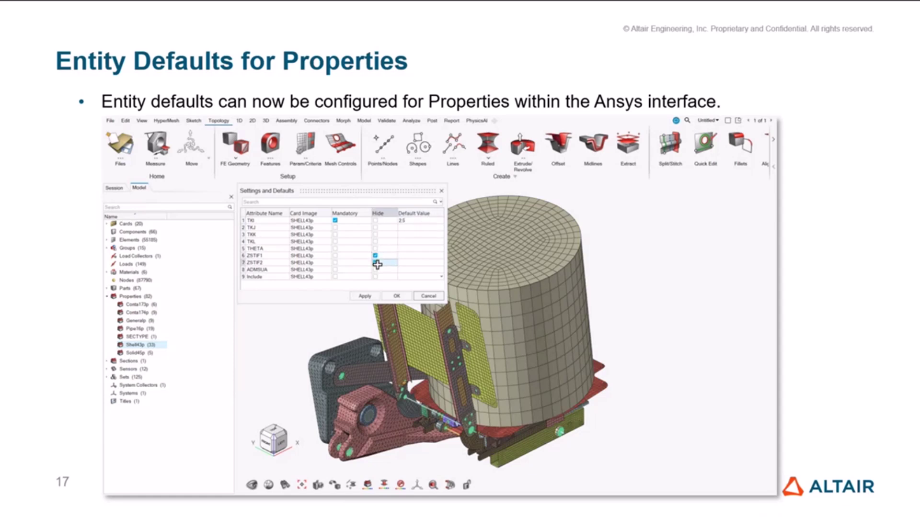
left_click(396, 297)
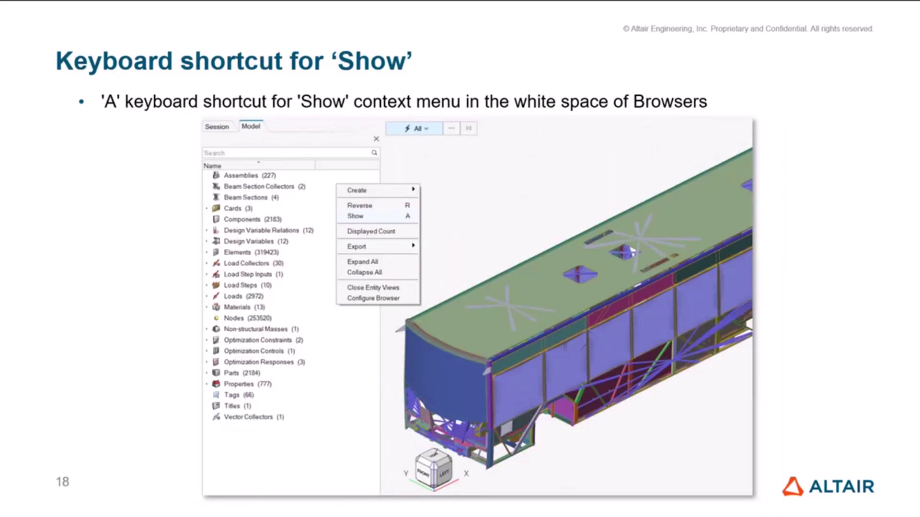